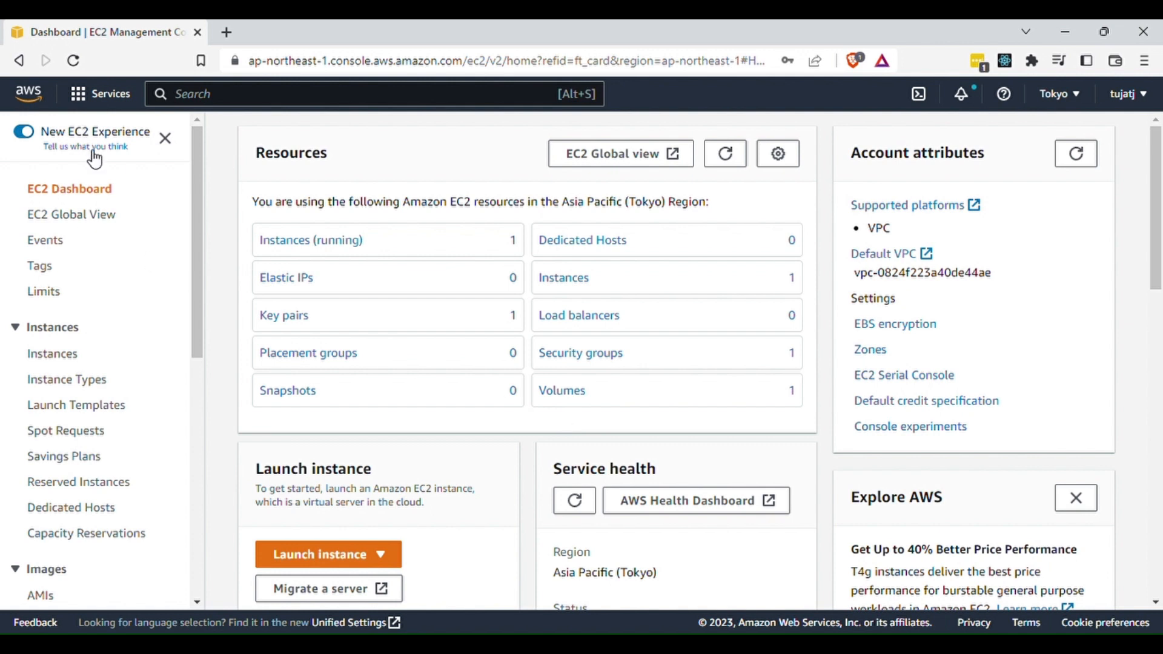
Go to the EC2 service and start launching a new instance
click(91, 106)
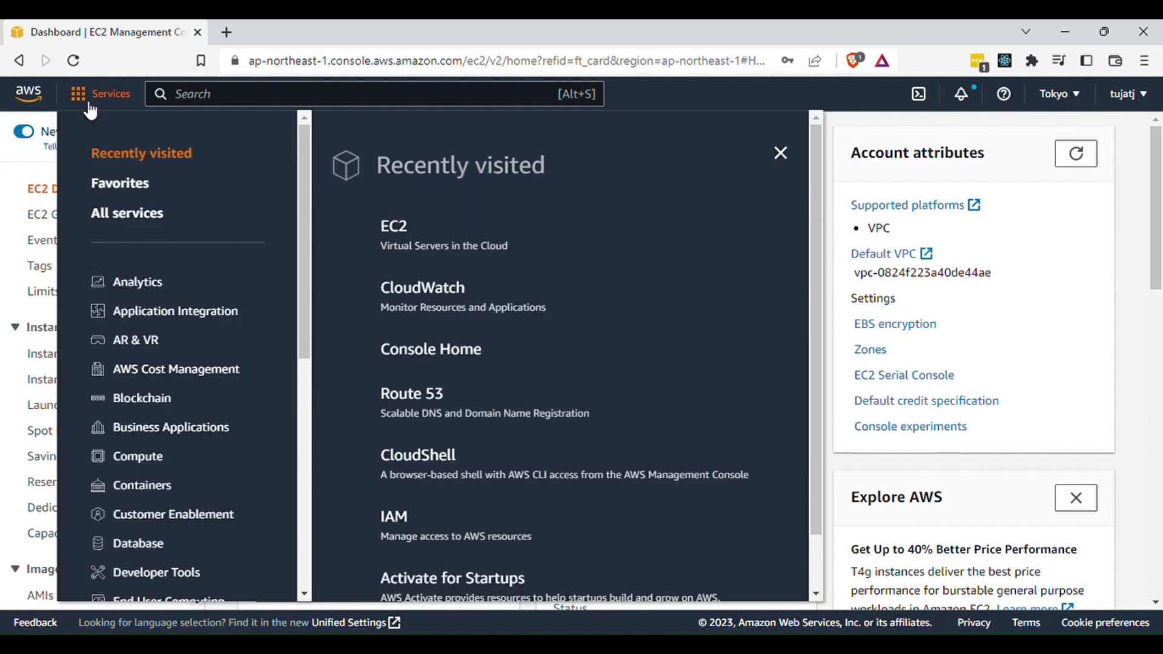
click(424, 242)
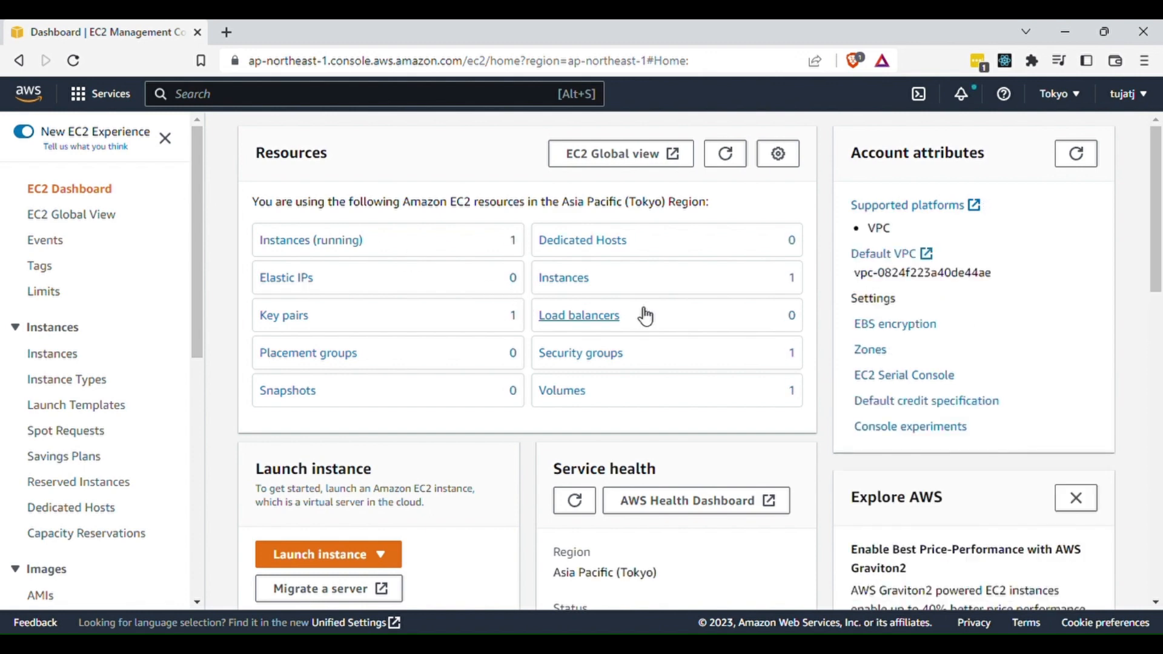
scroll(432, 522, down, 3)
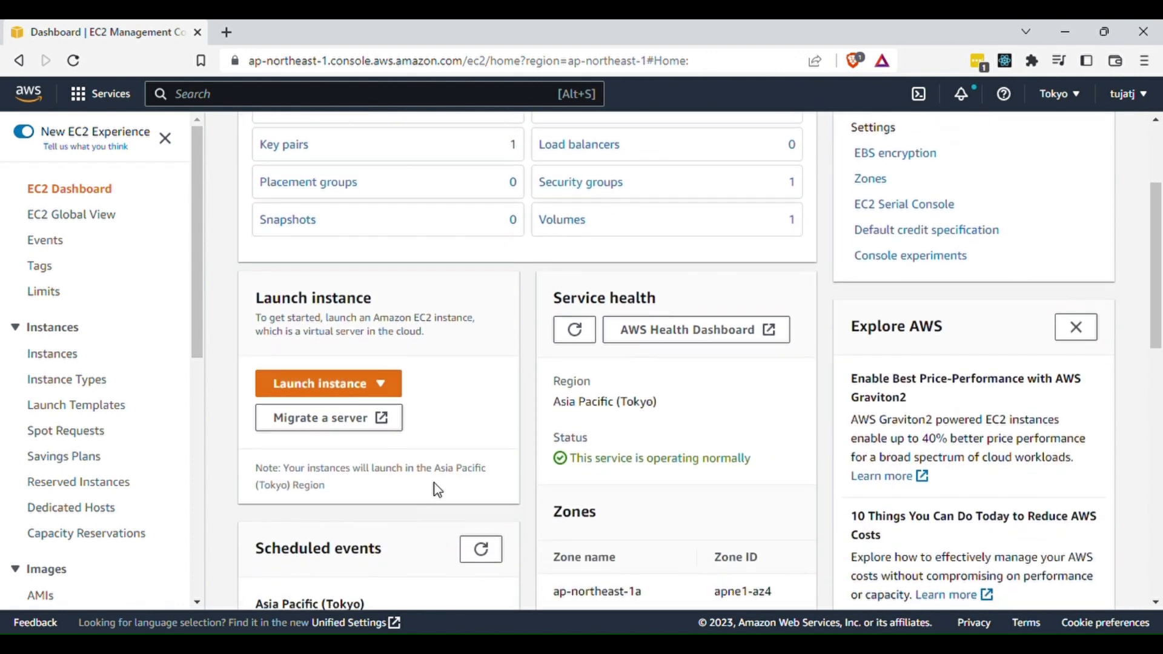
click(361, 377)
click(370, 413)
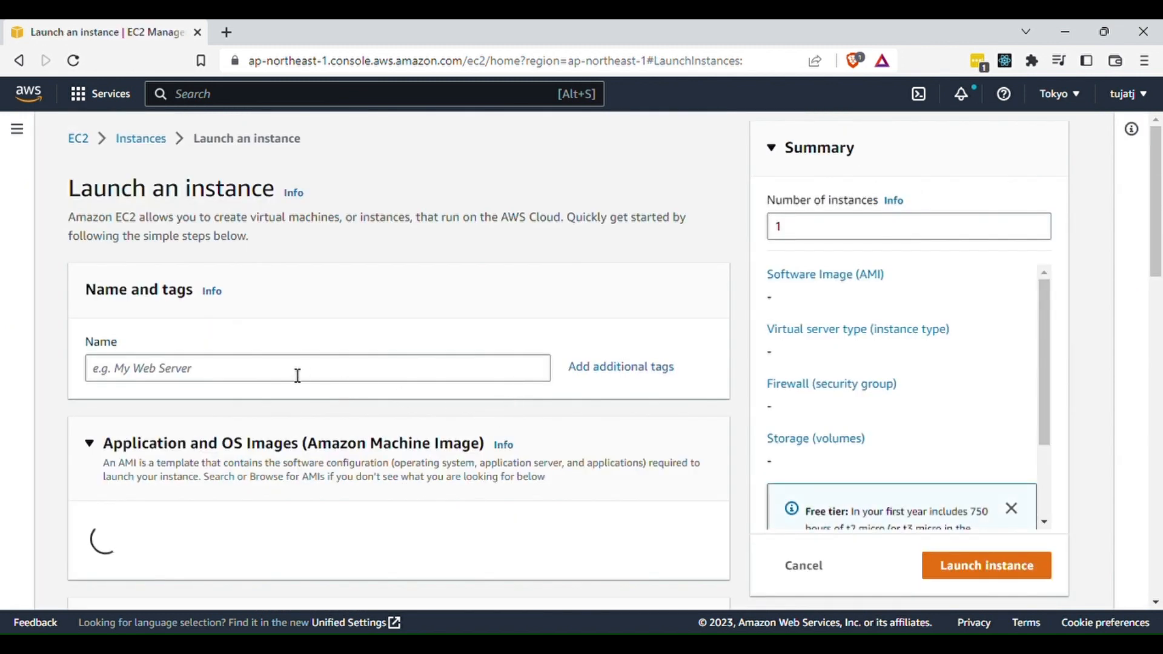
Name the new instance "Demo Web server"
click(273, 379)
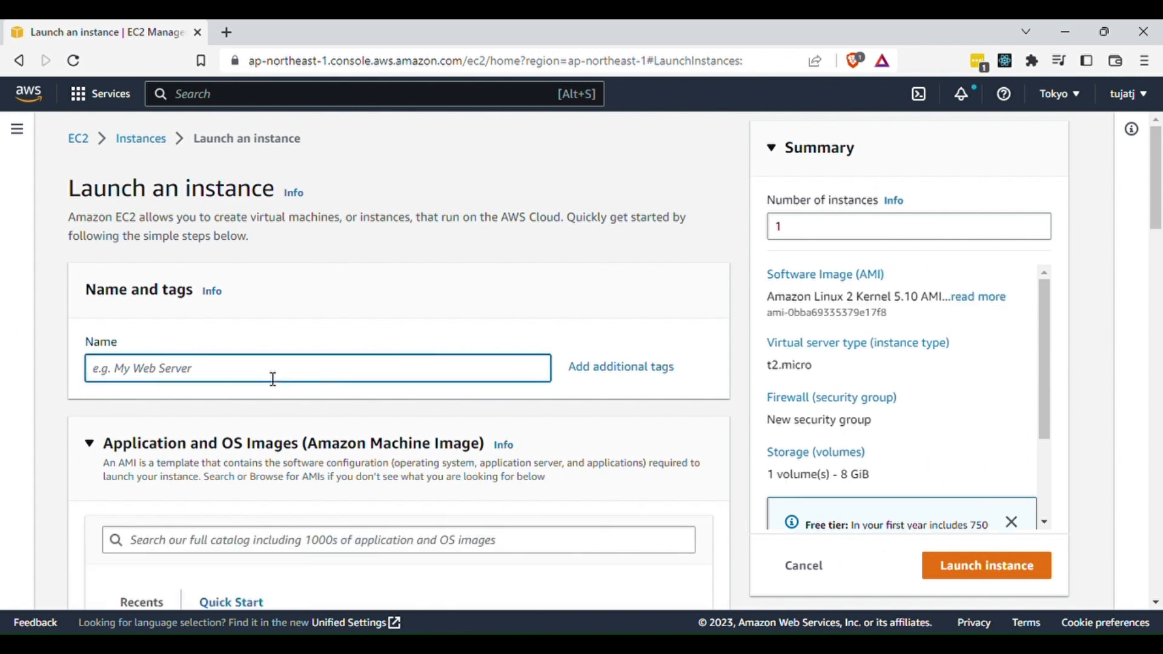
text(Demo )
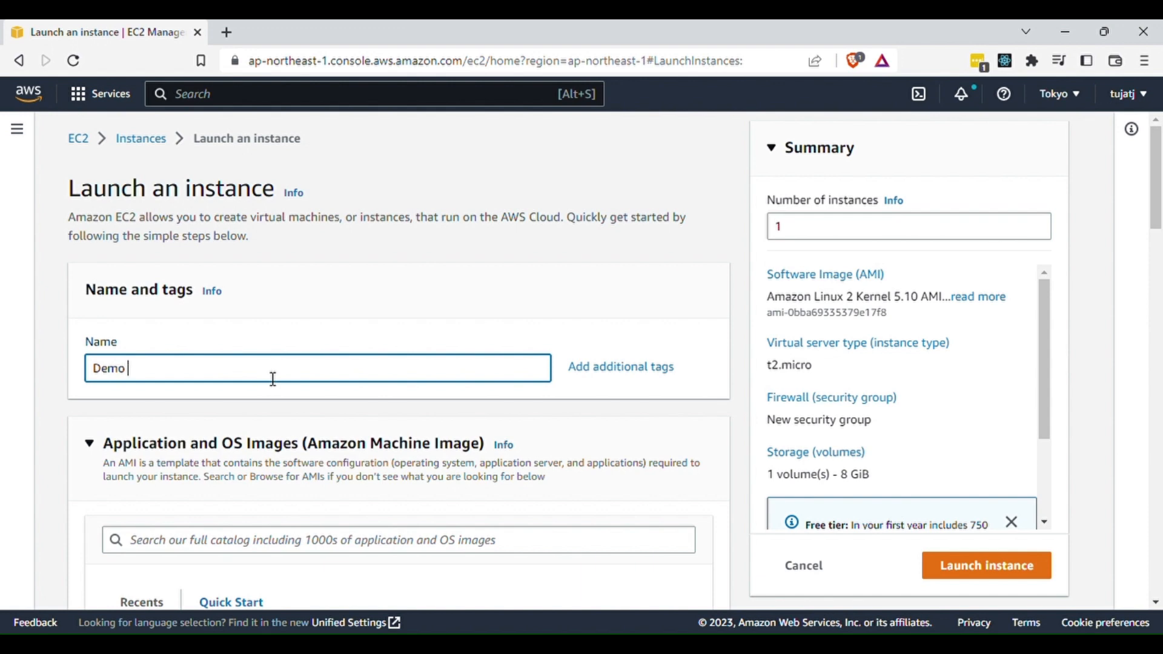
text(Web server)
click(551, 306)
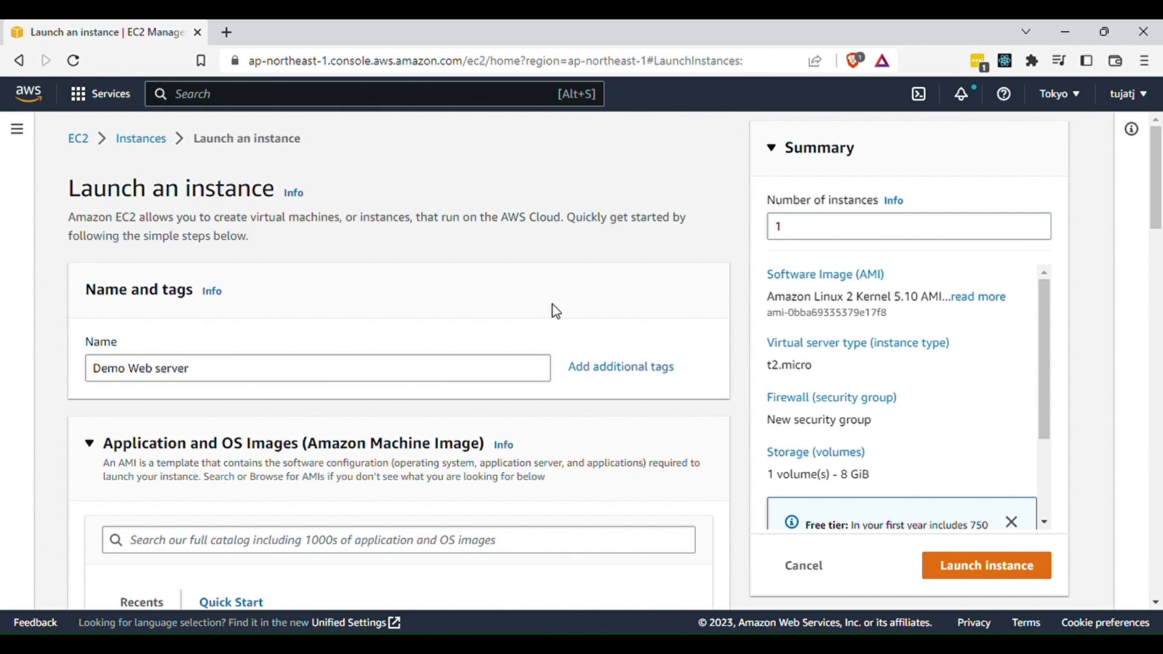
Choose Ubuntu Server 22.04 LTS as the instance's machine image from the quick-start operating systems
scroll(553, 304, down, 5)
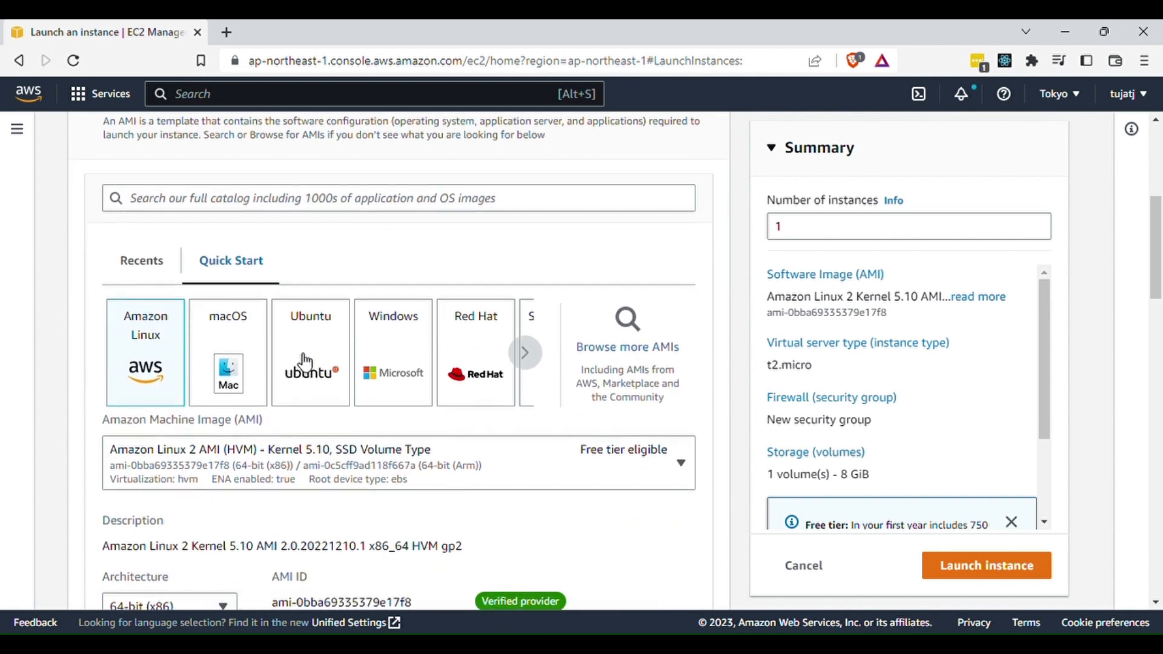
scroll(312, 369, up, 3)
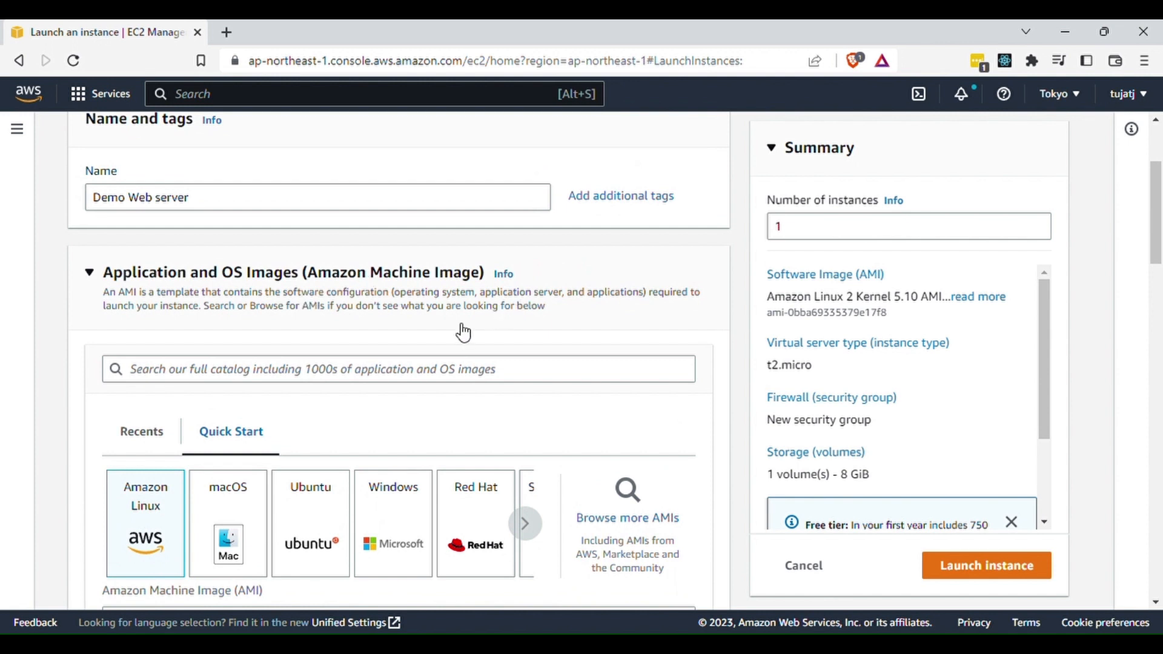
scroll(462, 330, down, 2)
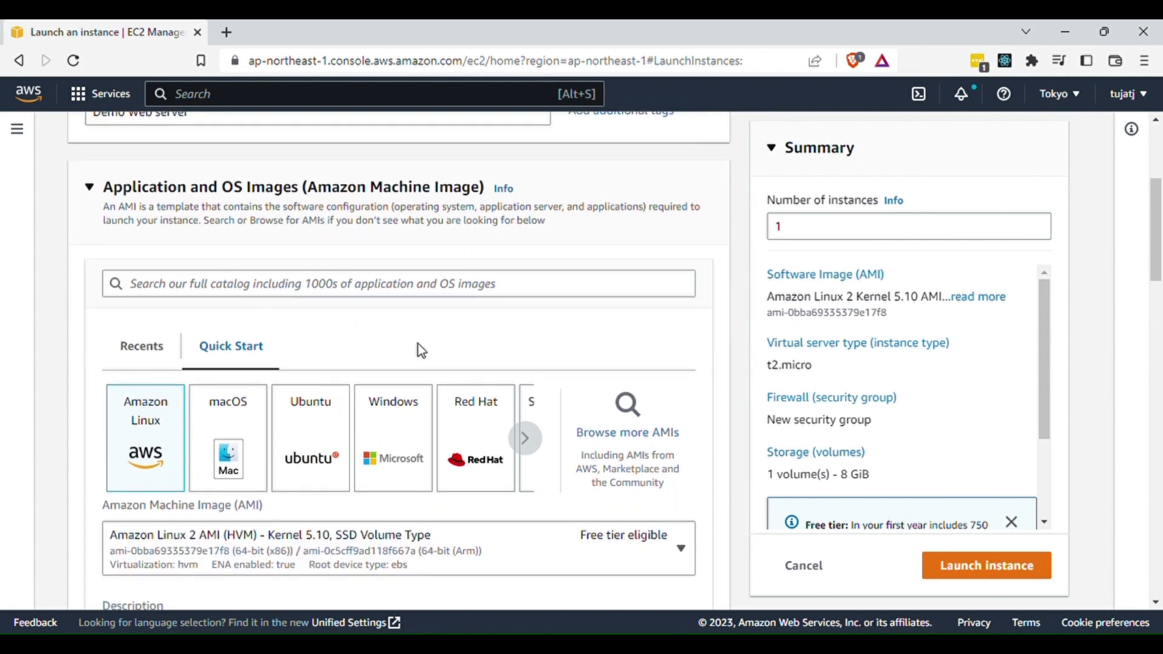
click(339, 433)
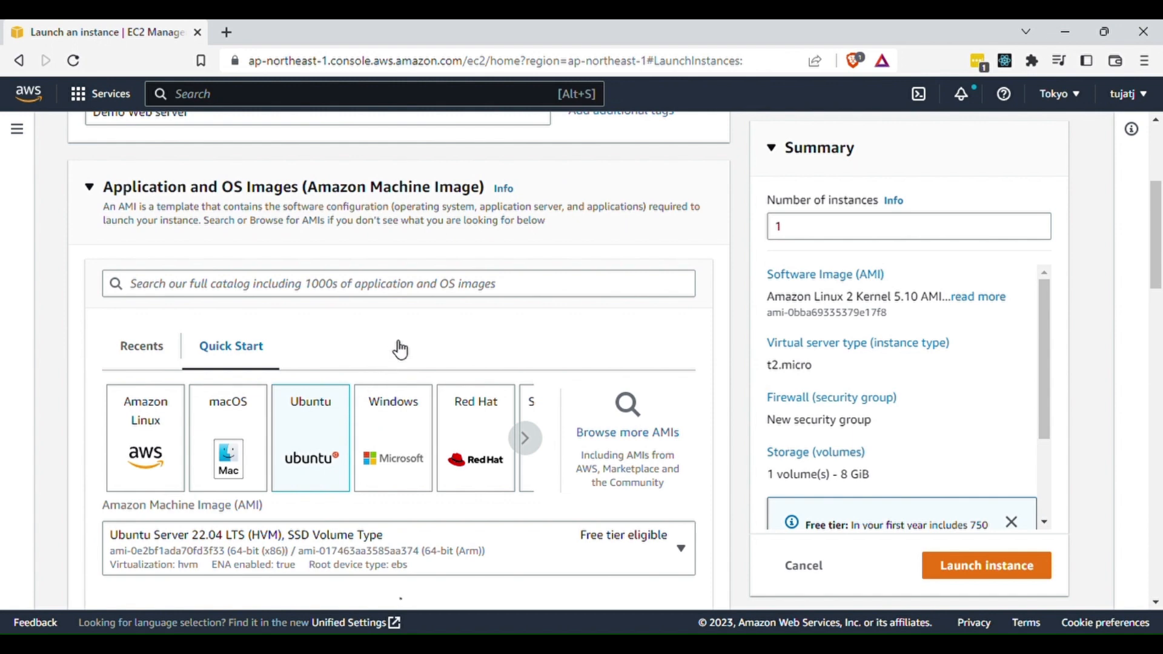
scroll(394, 345, down, 4)
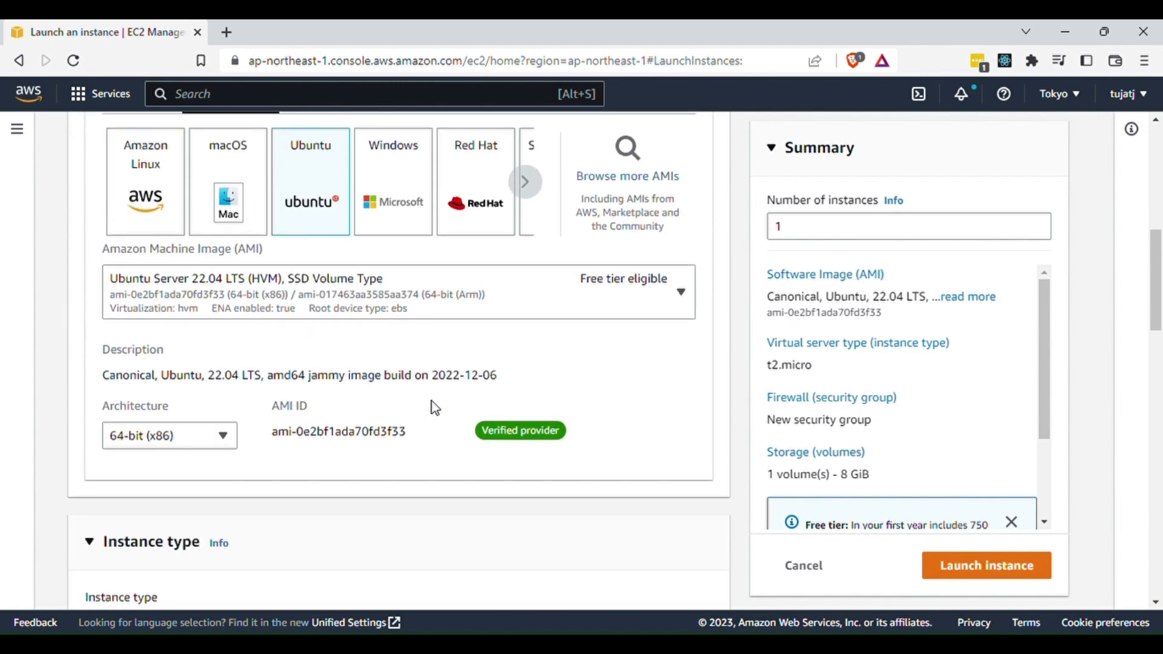
Begin a new login key pair for the instance and name it "demo web server"
scroll(557, 387, down, 3)
scroll(221, 419, down, 3)
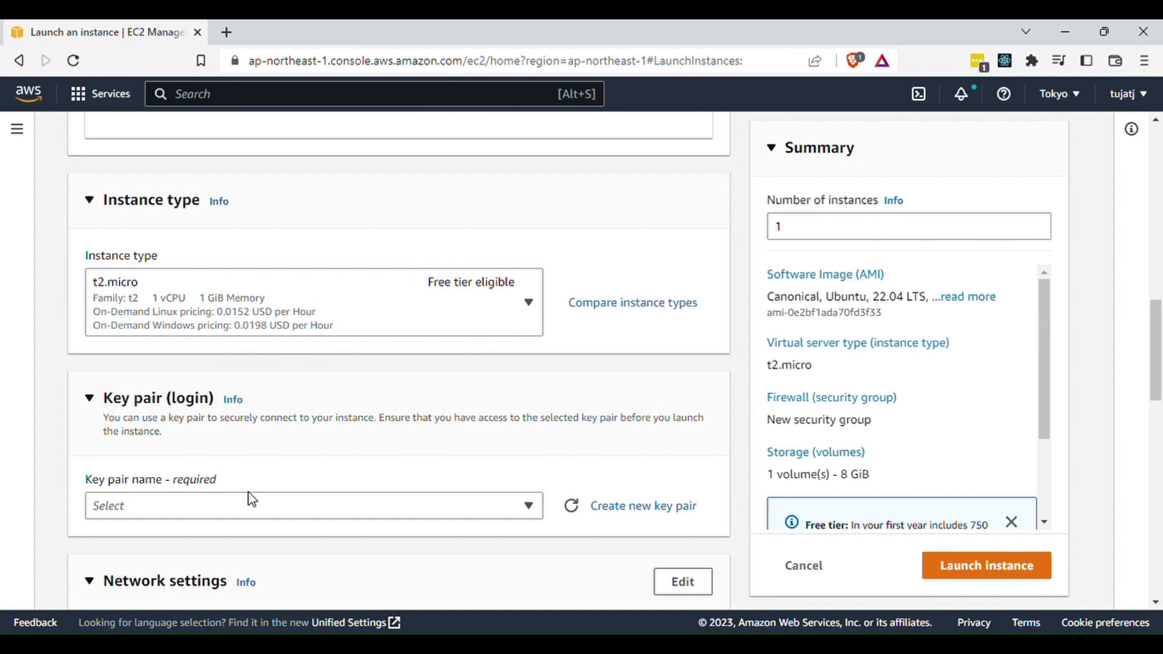
click(189, 508)
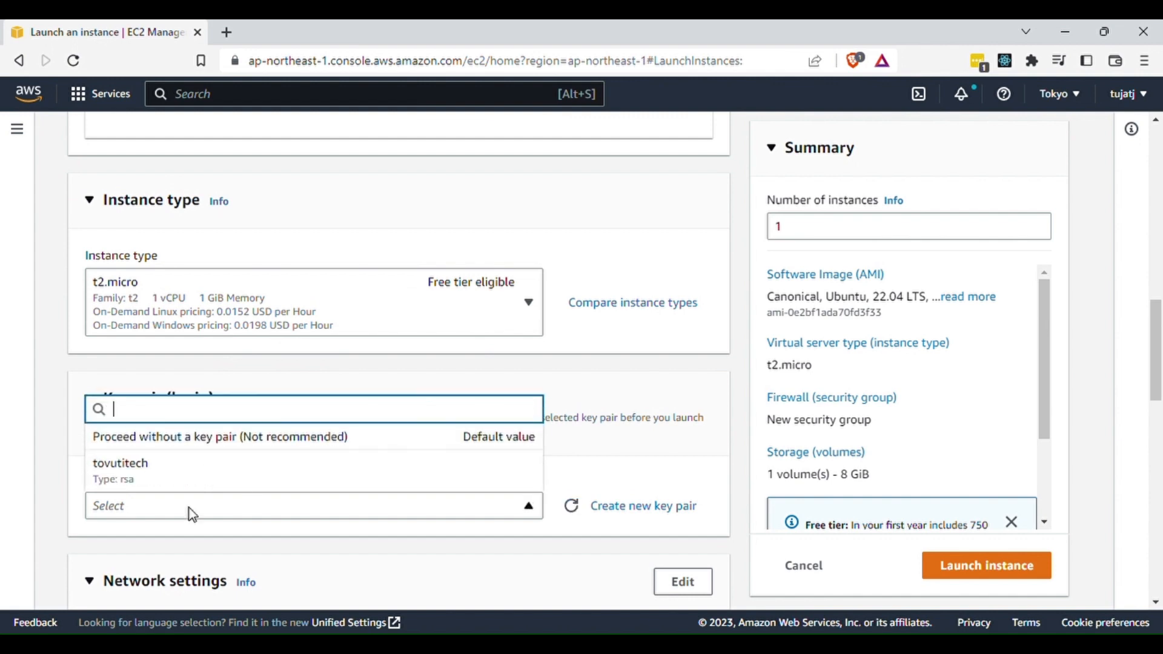
click(189, 507)
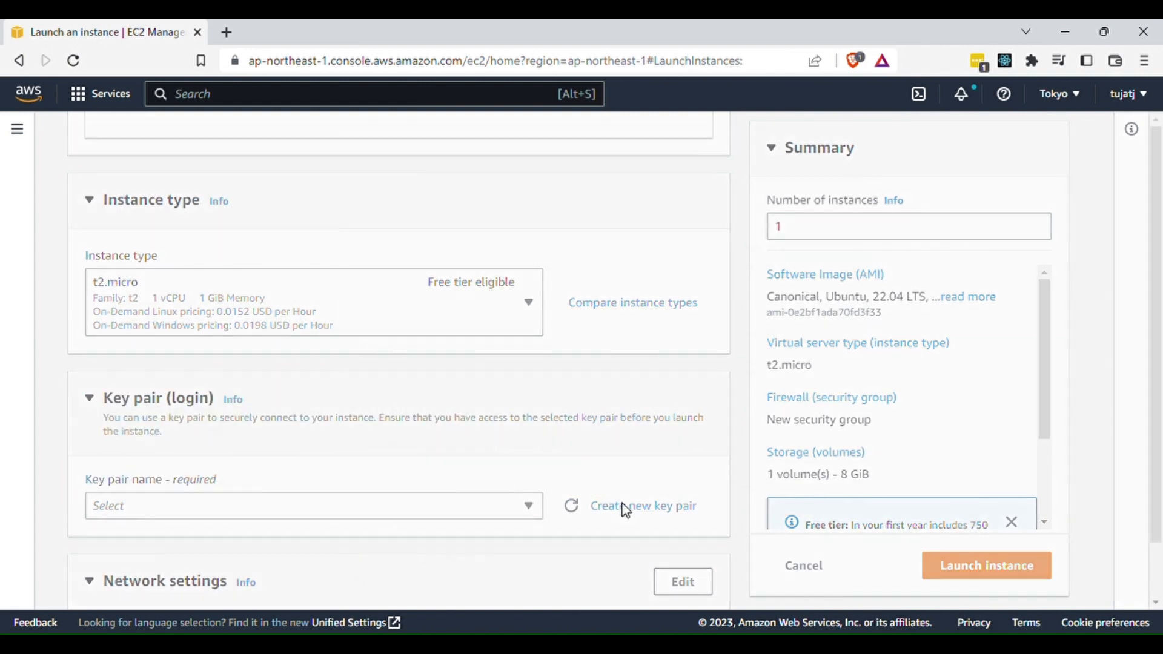
click(623, 507)
click(452, 351)
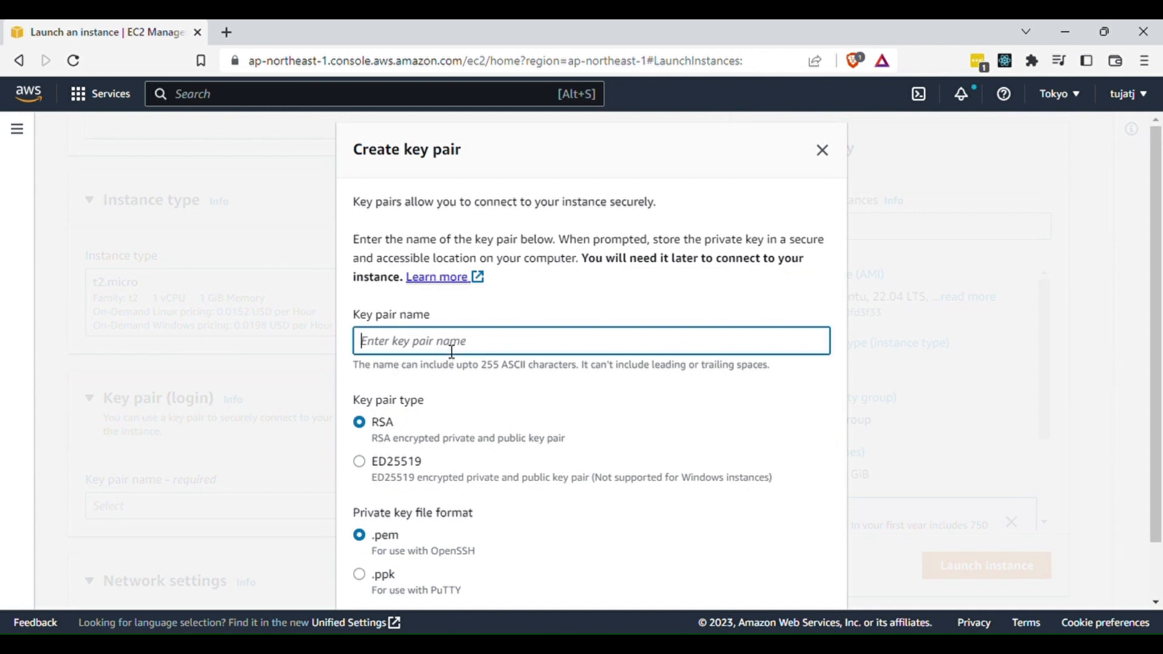
text(d)
key(BackSpace)
text(demo web server)
Set the private key file format to .ppk and create the key pair
click(517, 404)
scroll(401, 419, down, 1)
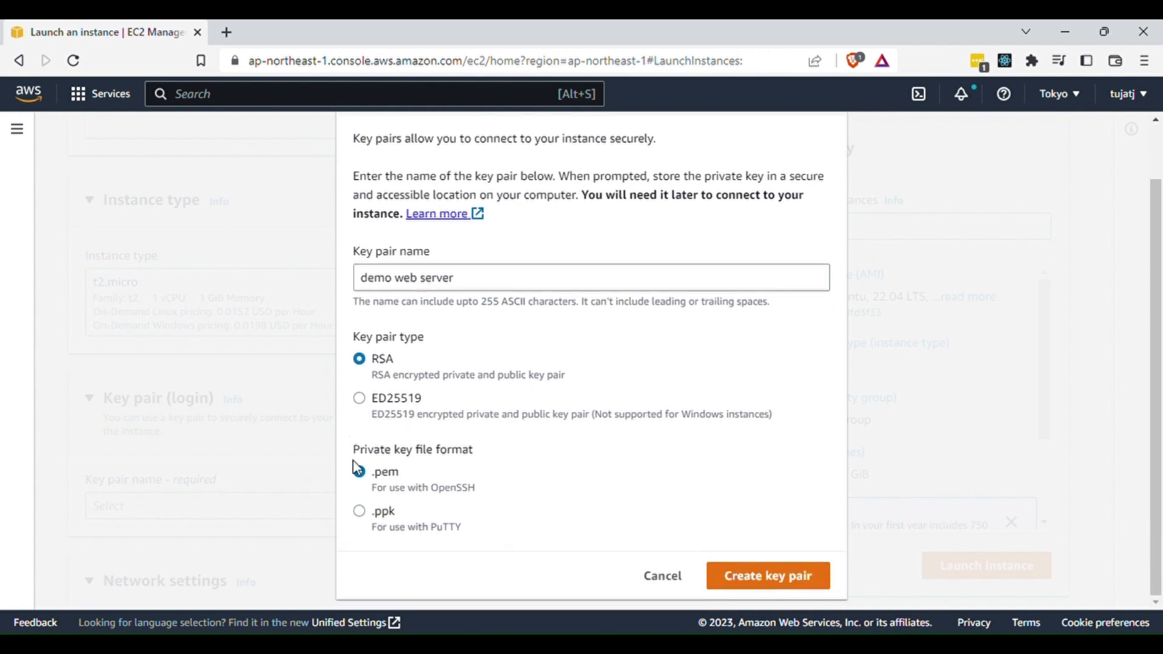
click(391, 516)
click(727, 588)
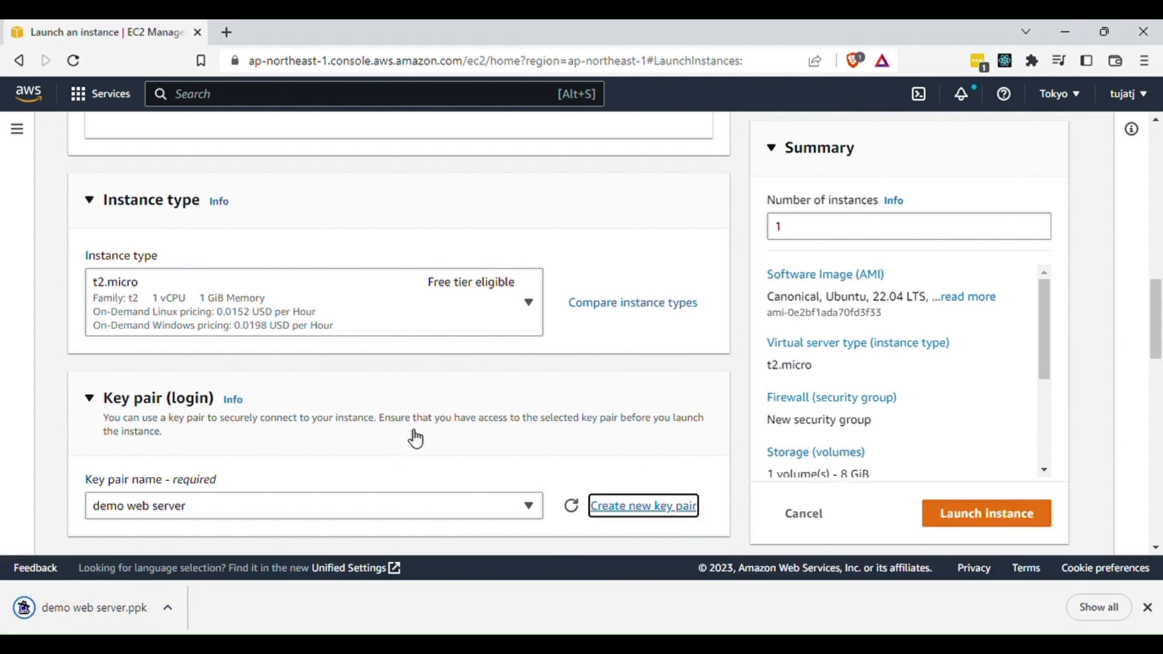
Keep creating a new security group and allow both HTTPS and HTTP traffic from the internet
scroll(466, 434, down, 3)
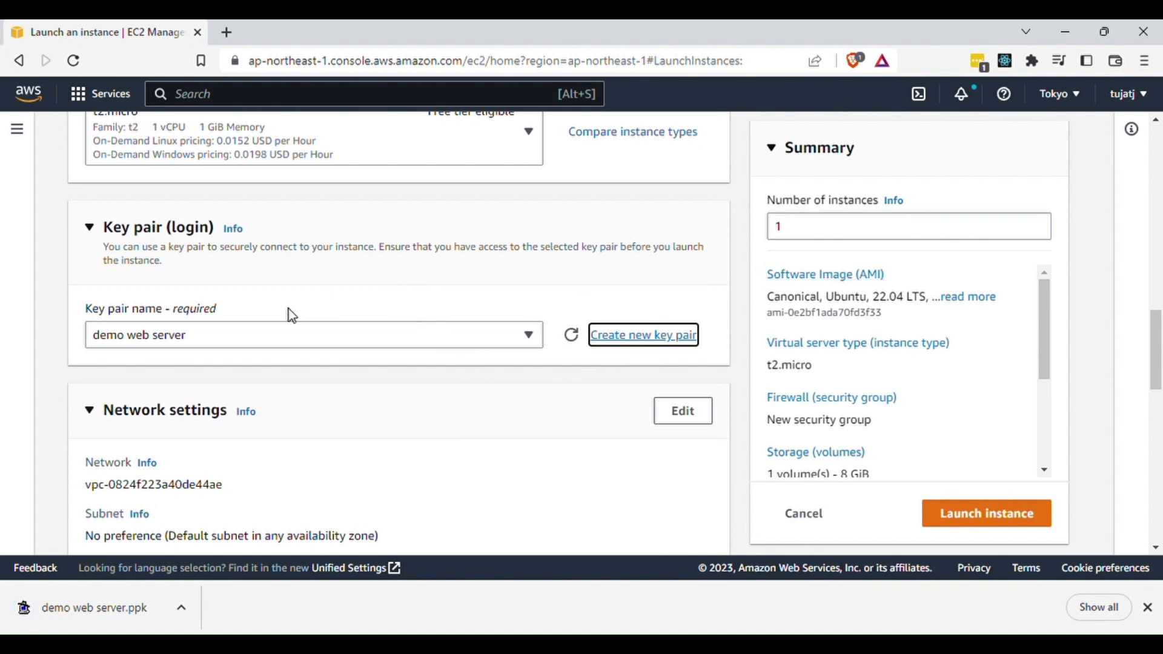
scroll(291, 314, down, 6)
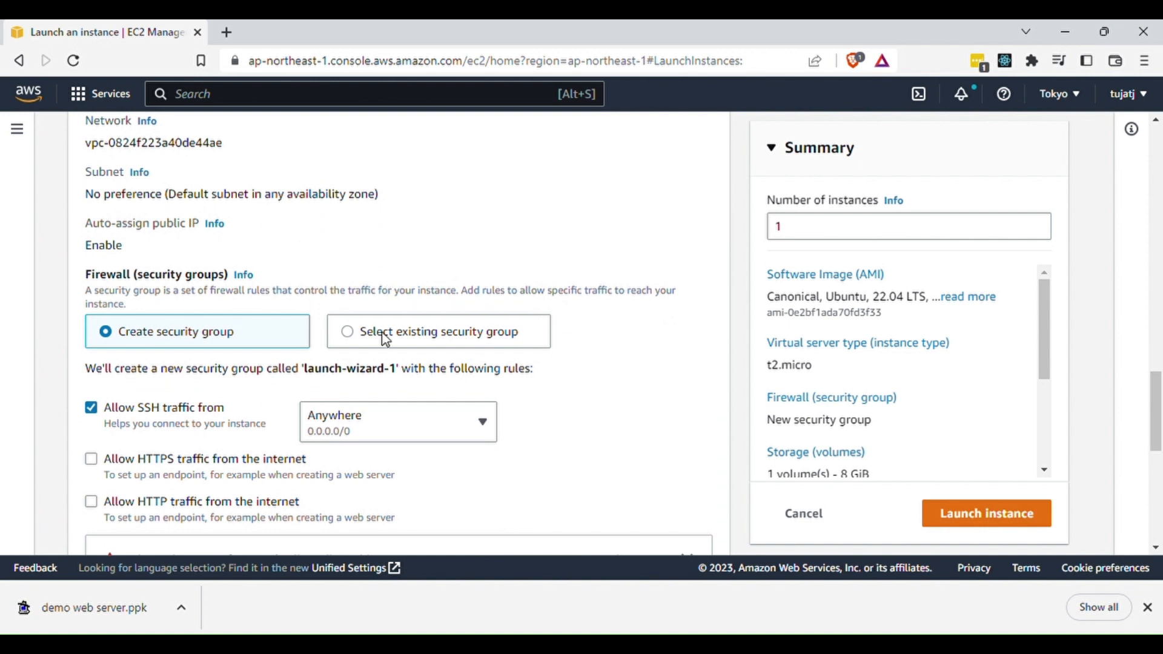
click(422, 337)
click(266, 332)
scroll(369, 330, down, 2)
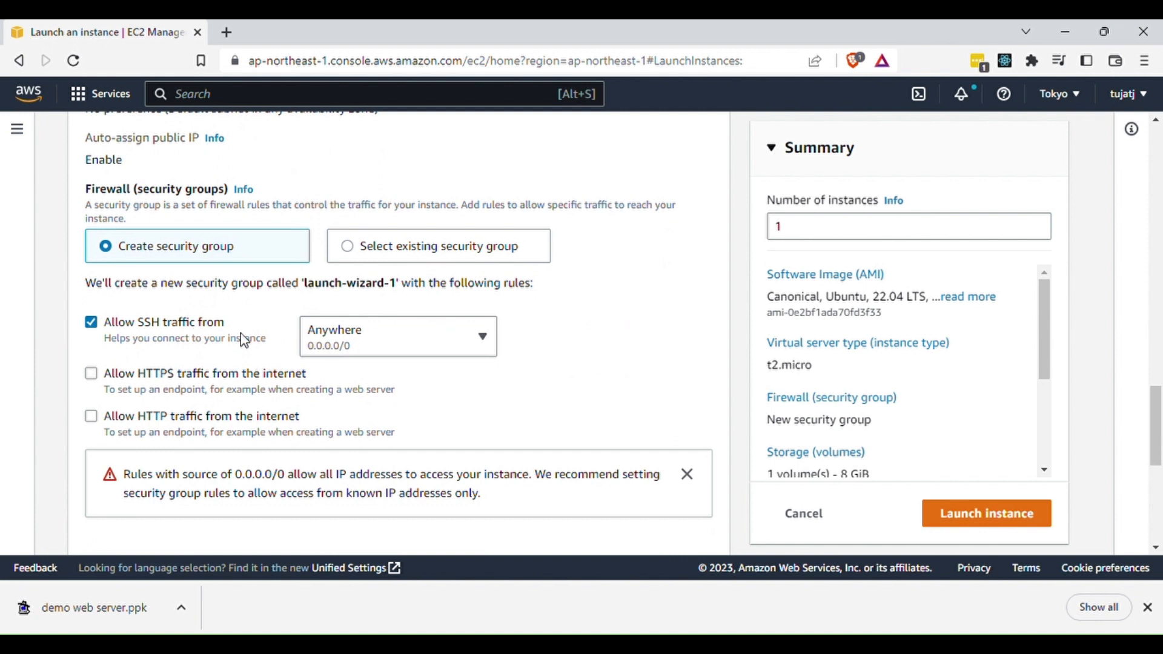
click(200, 376)
click(218, 418)
Look over the storage and expanded advanced details, and launch the instance
scroll(234, 399, down, 3)
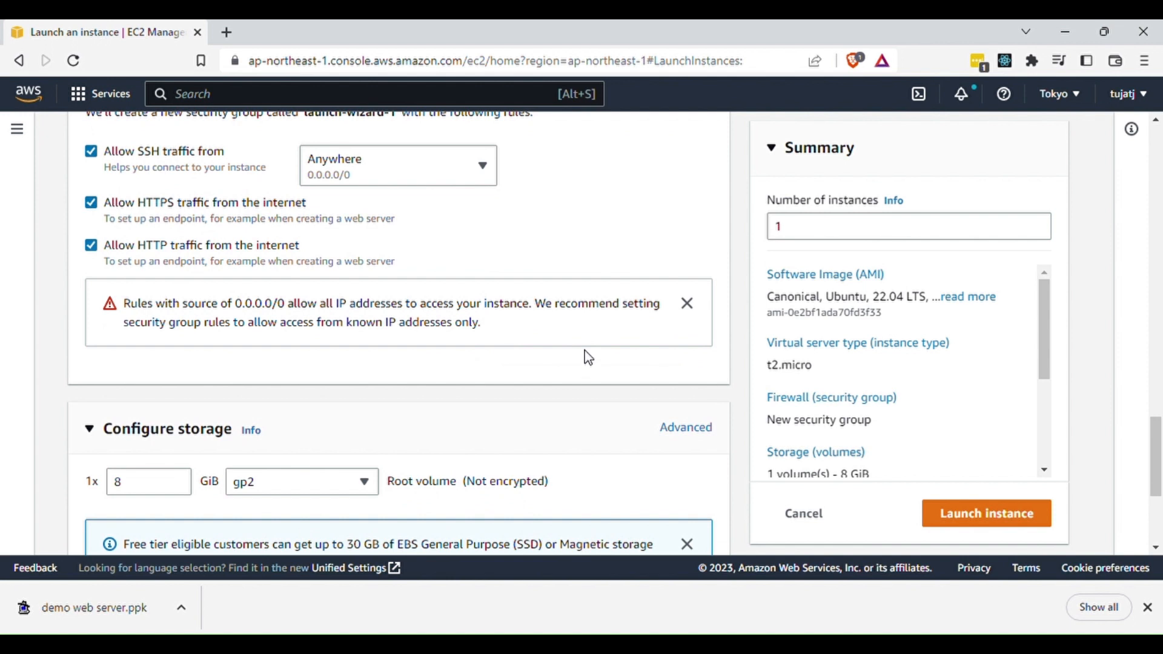
scroll(588, 358, down, 4)
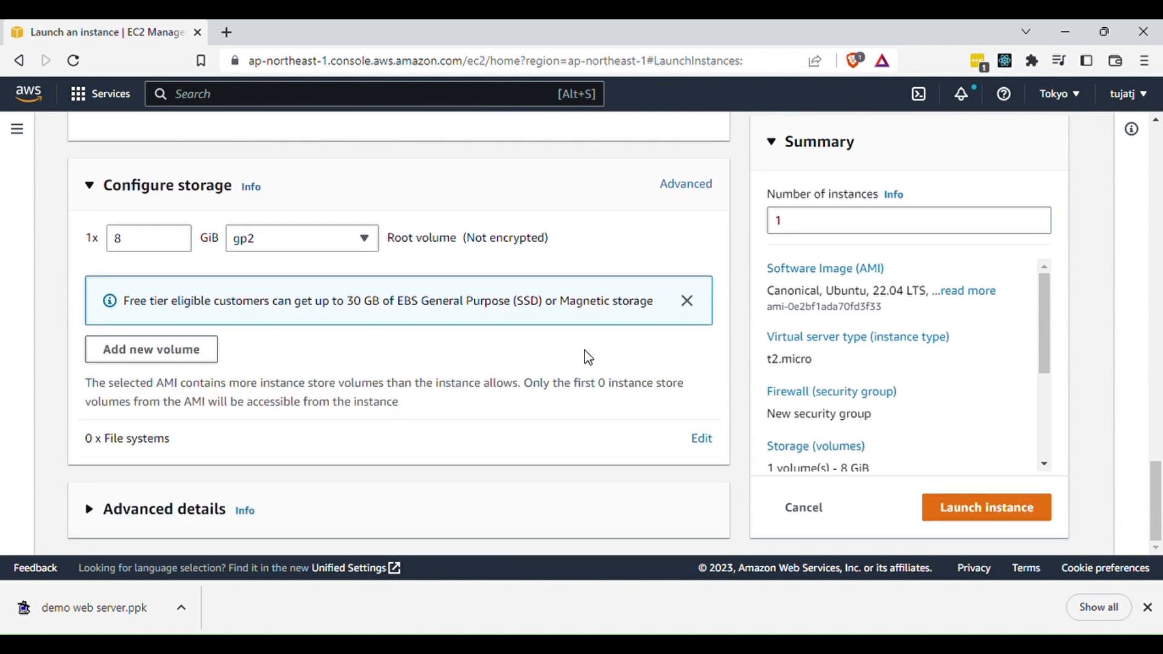
click(89, 510)
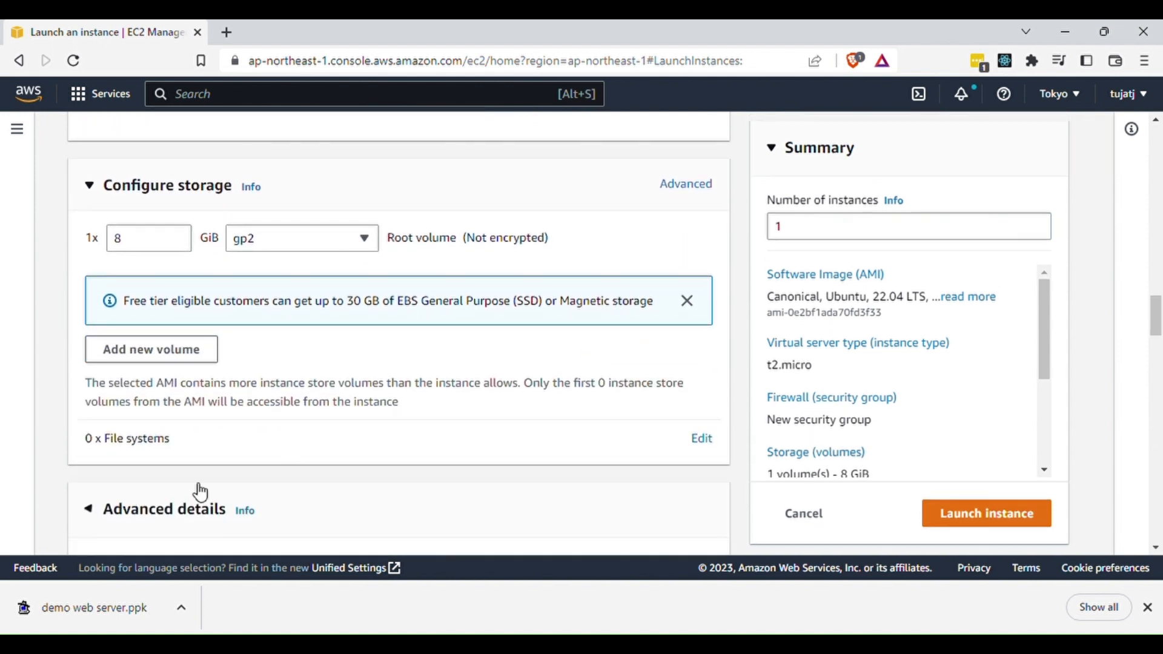
scroll(286, 449, down, 7)
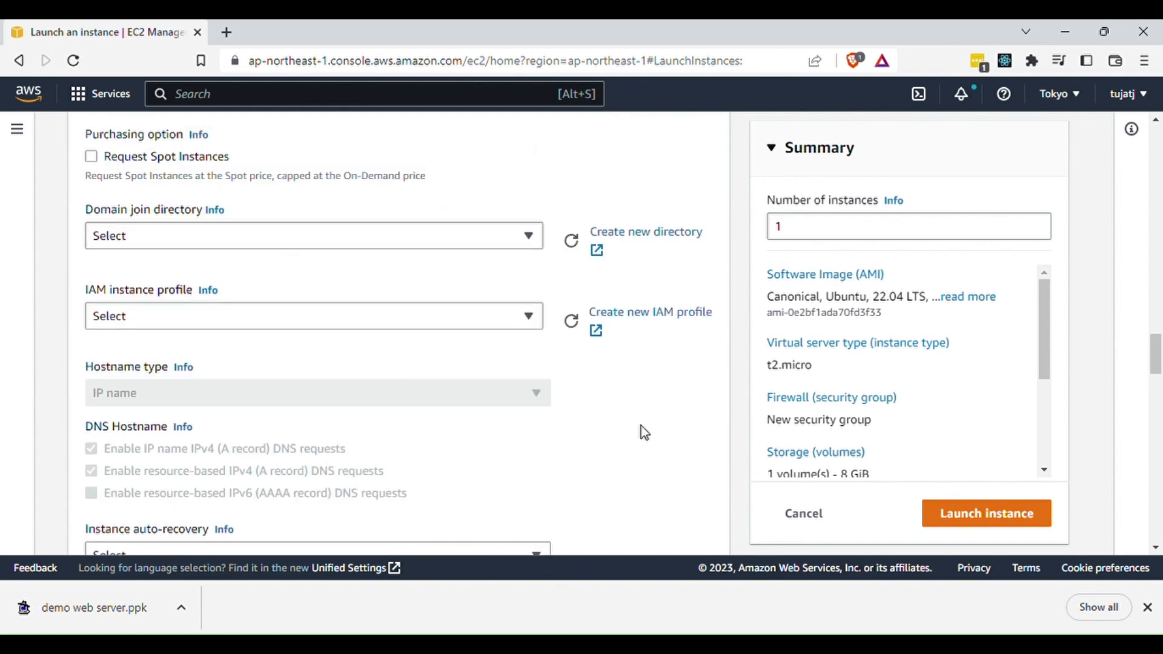
scroll(645, 442, up, 6)
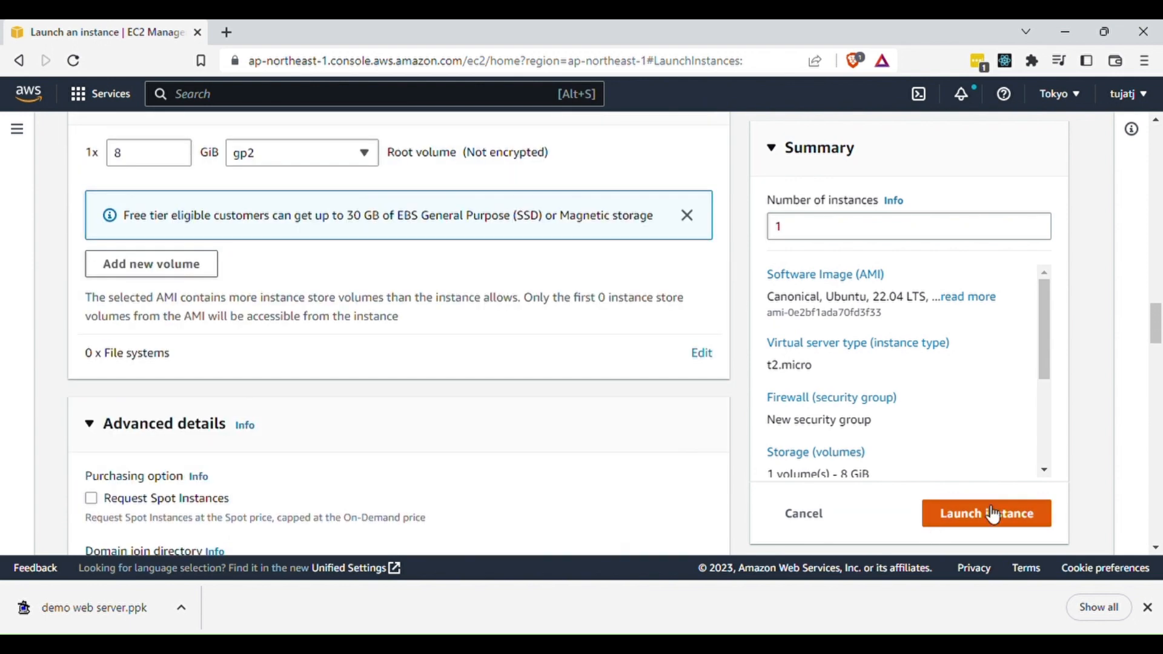
click(1001, 513)
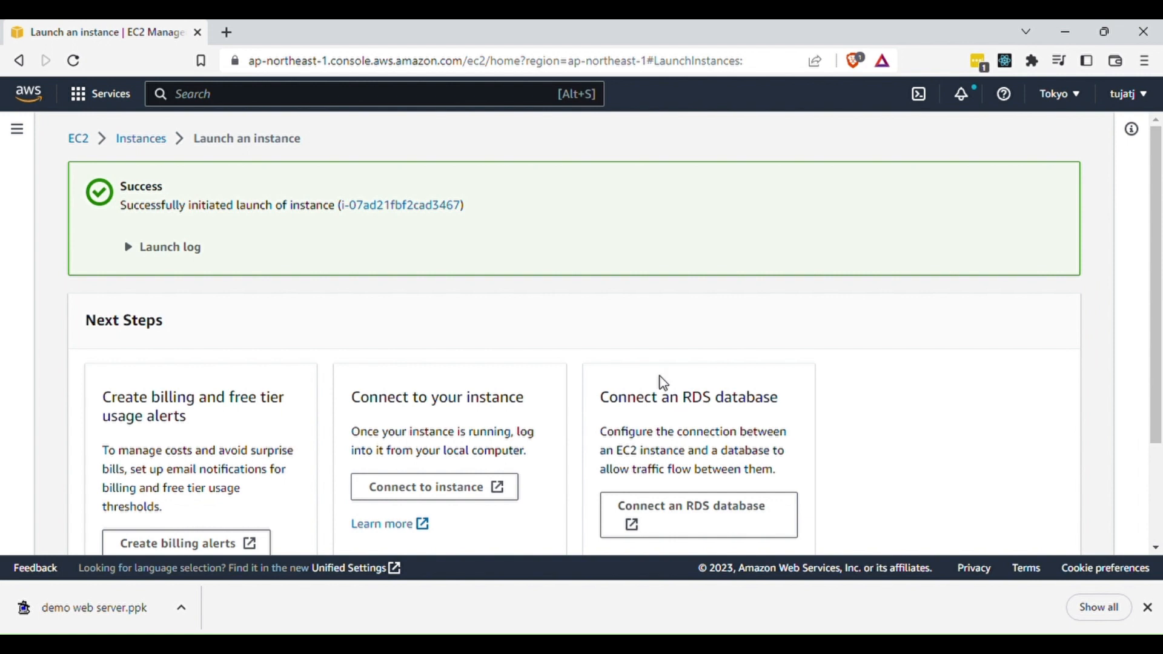
Open the connection options for the launched instance and view the SSH client instructions
scroll(505, 370, down, 2)
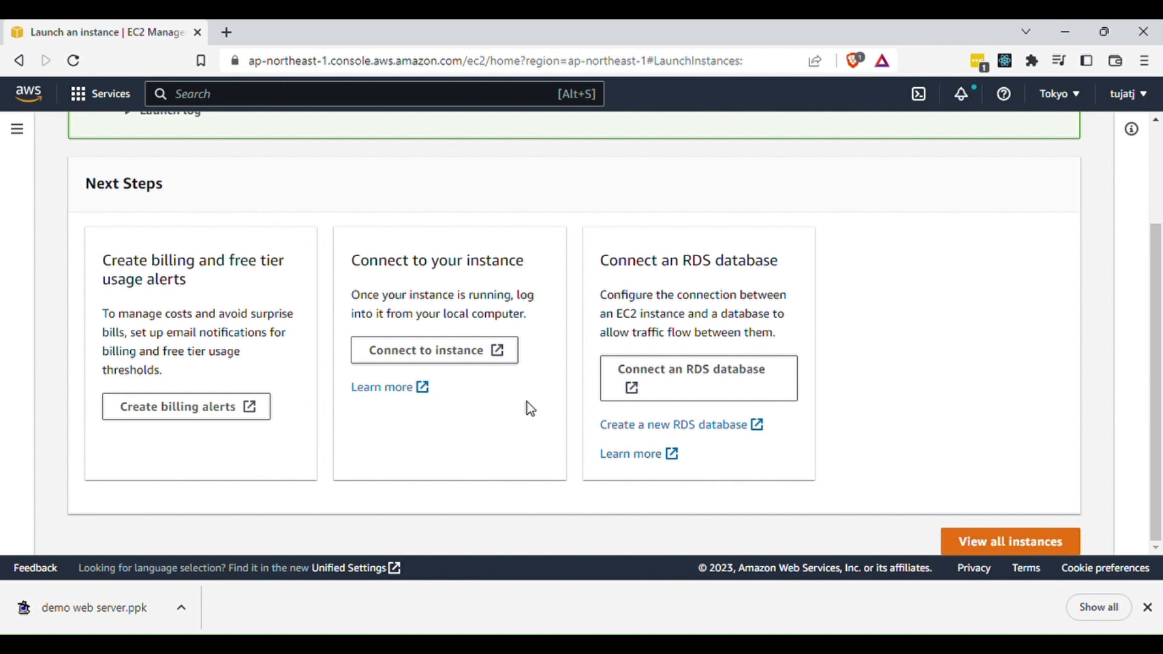
click(442, 348)
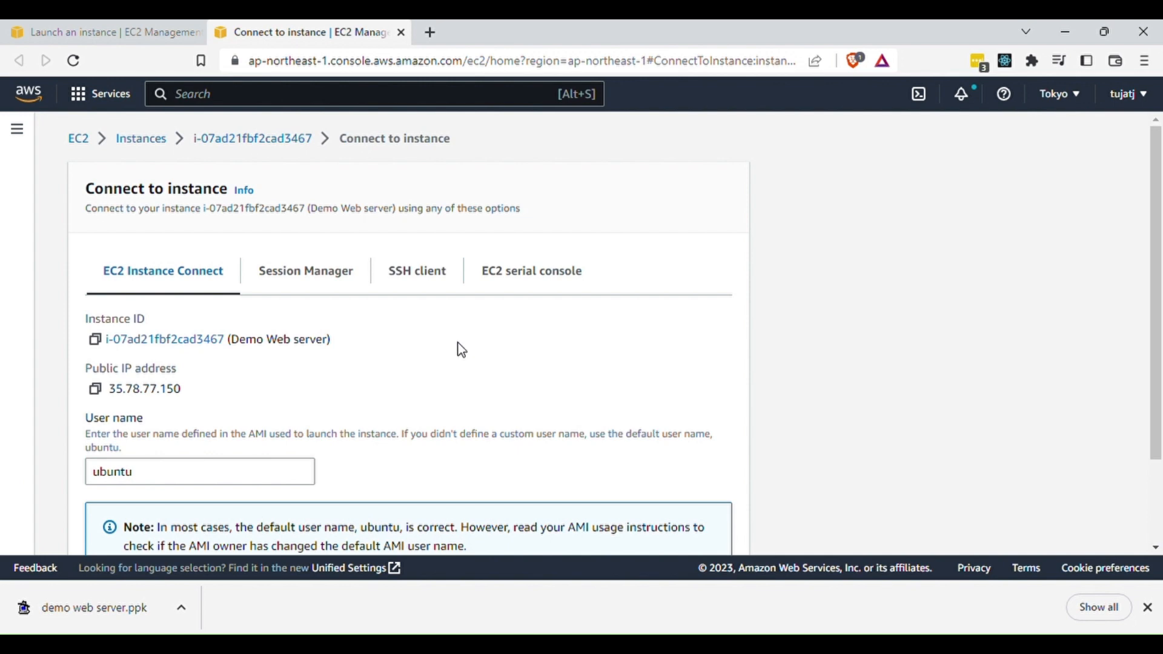
click(445, 274)
scroll(359, 350, down, 2)
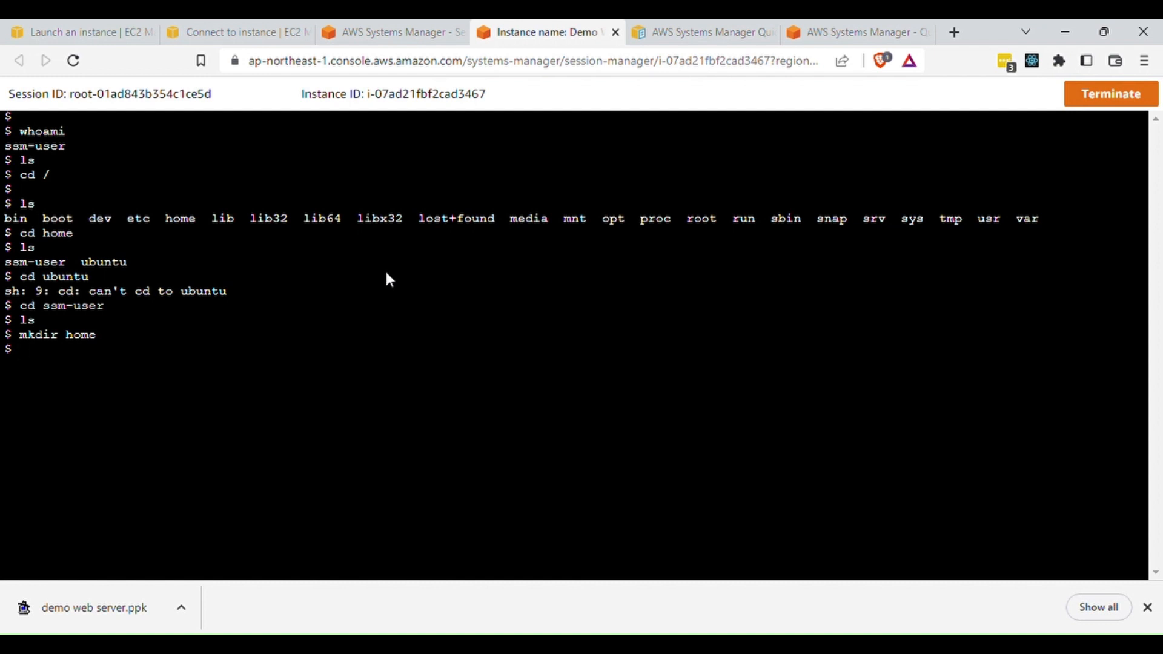
Install Apache in the instance's session terminal with "sudo apt install apache2" and accept the installation
text(sudo apt install apache2)
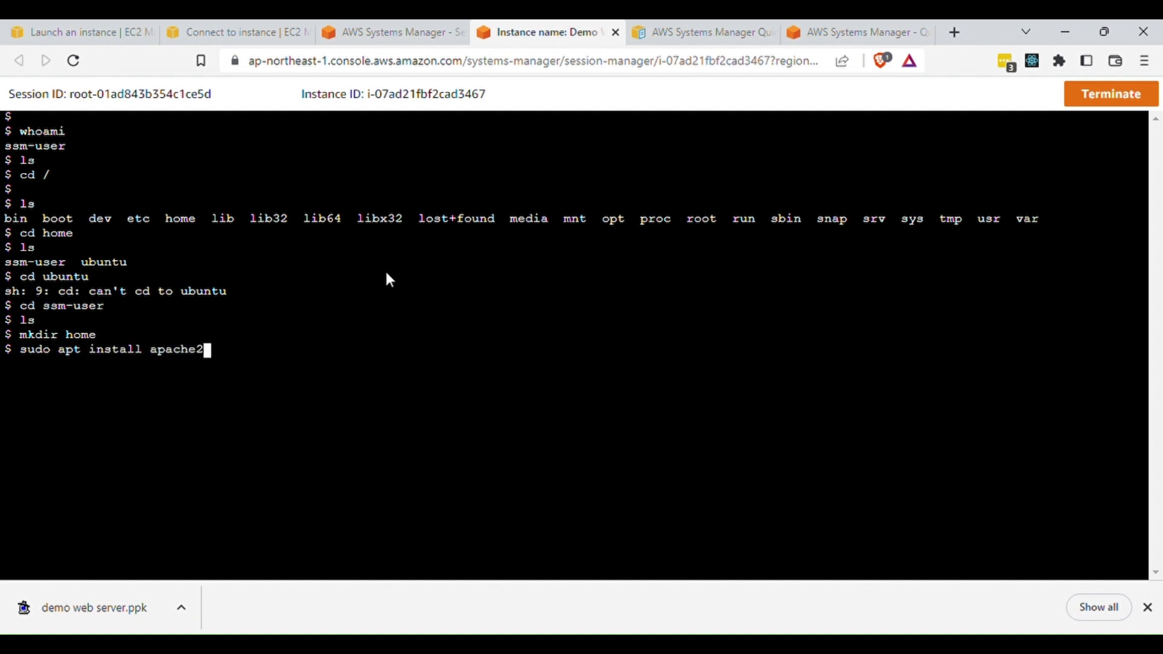
key(Return)
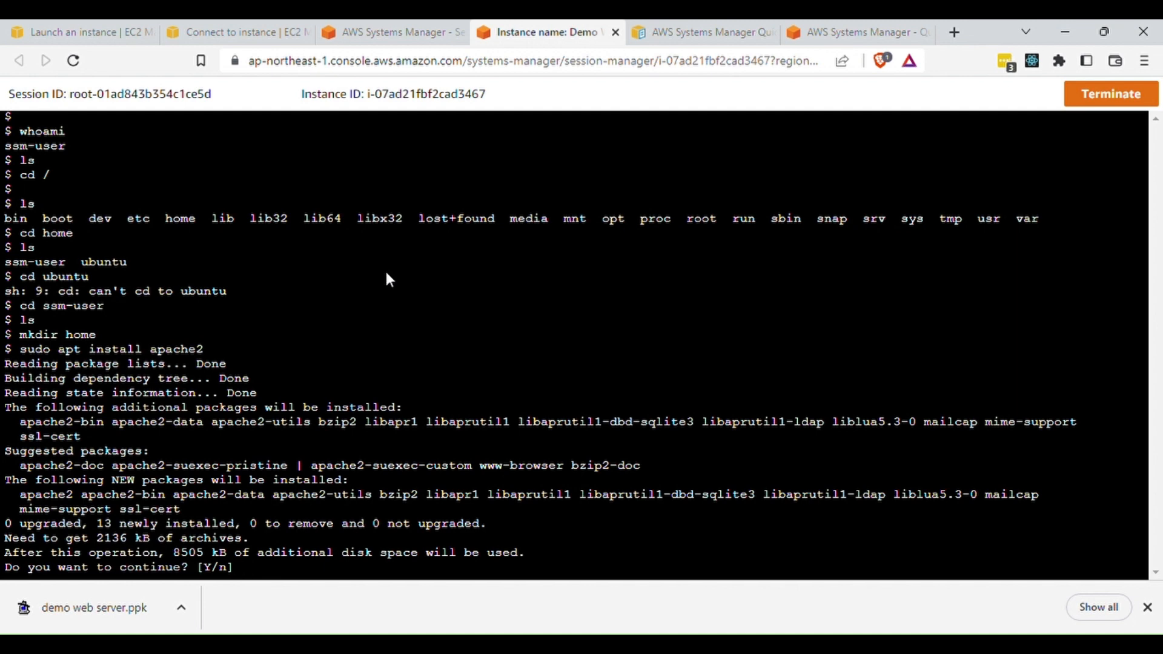
text(y)
key(Return)
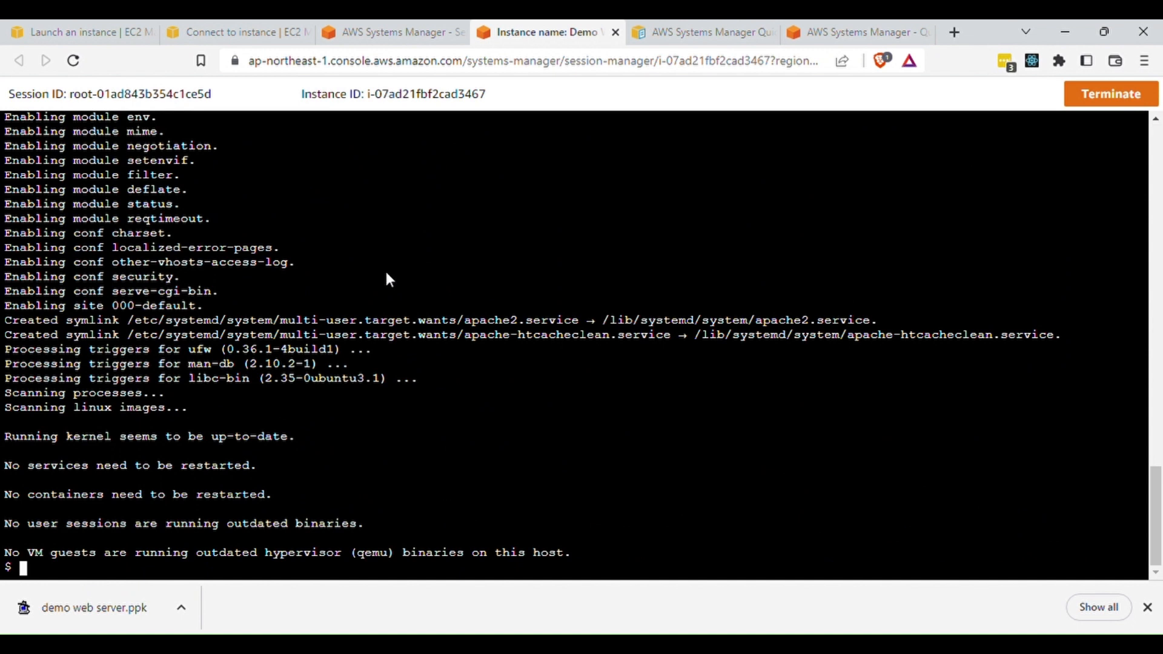
Check the Apache service's state with "service apache2 status"
text(service apach)
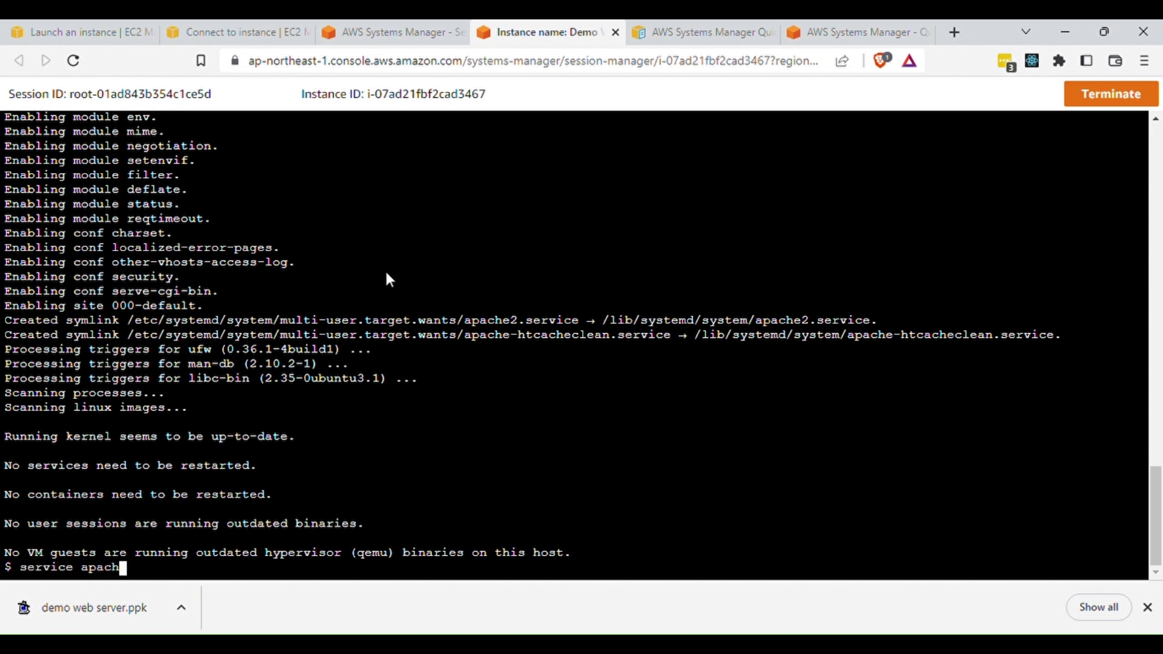
text(e2 status)
key(Return)
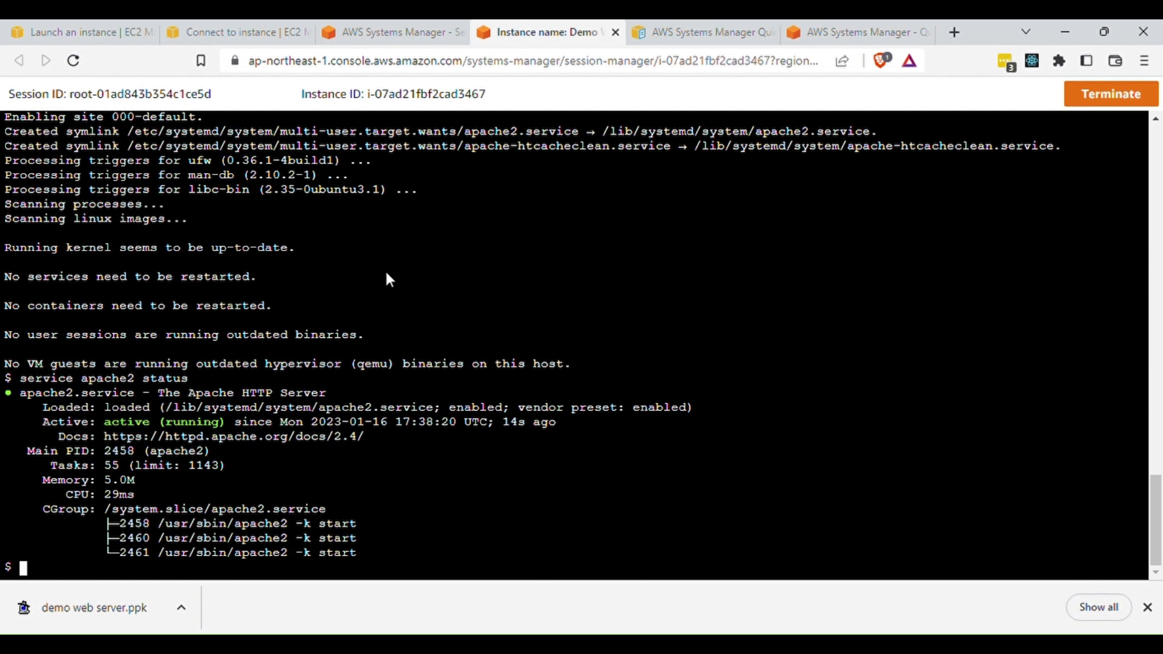
Close the browser tab showing the Systems Manager Session Manager sessions list
click(394, 32)
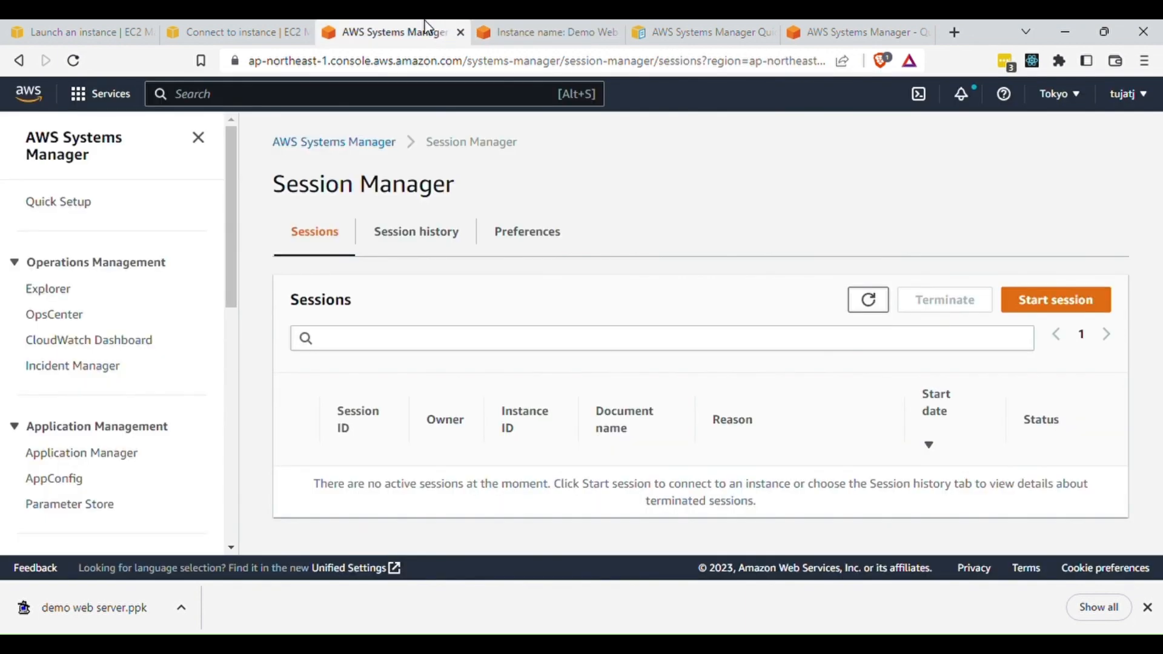
click(273, 30)
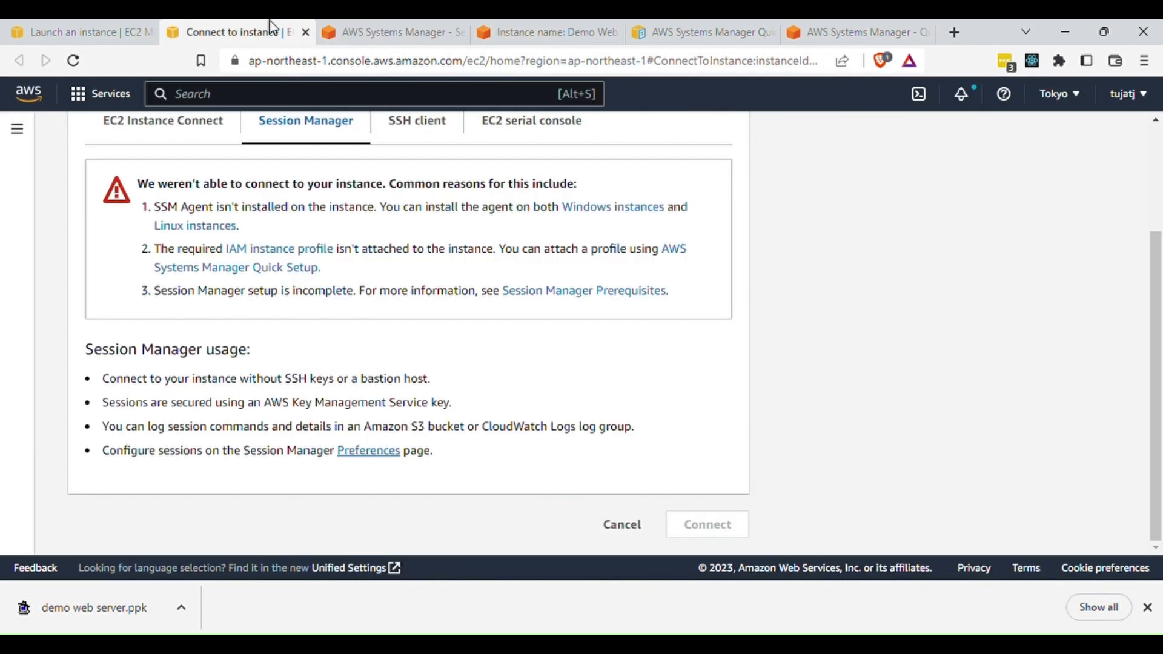
click(339, 32)
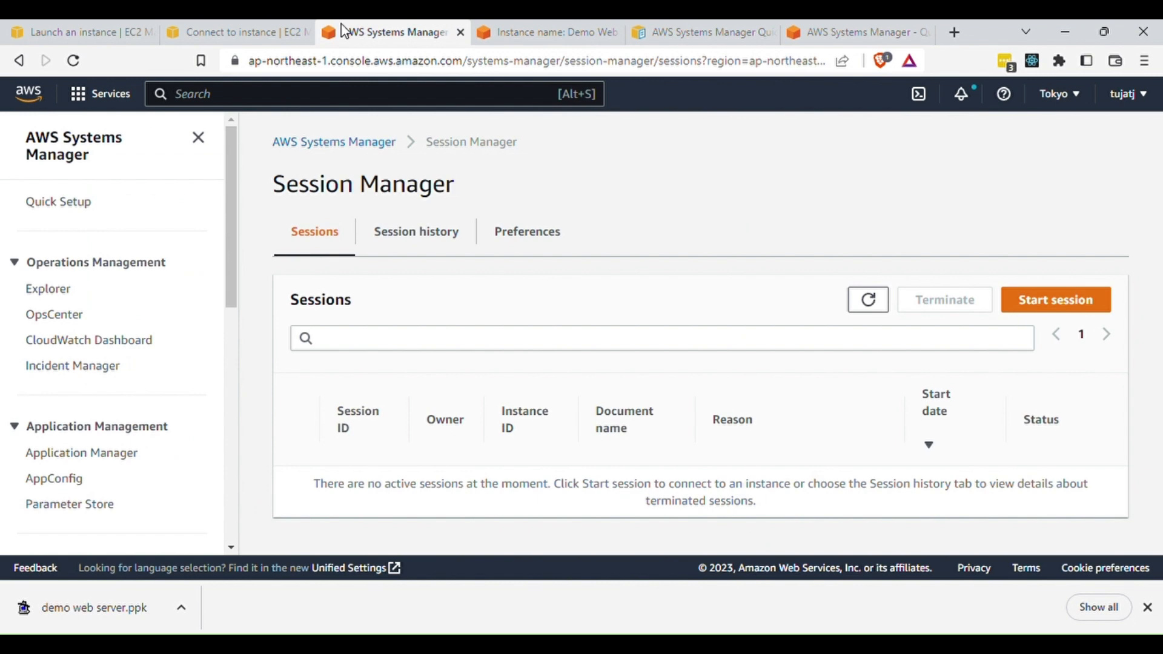
click(460, 32)
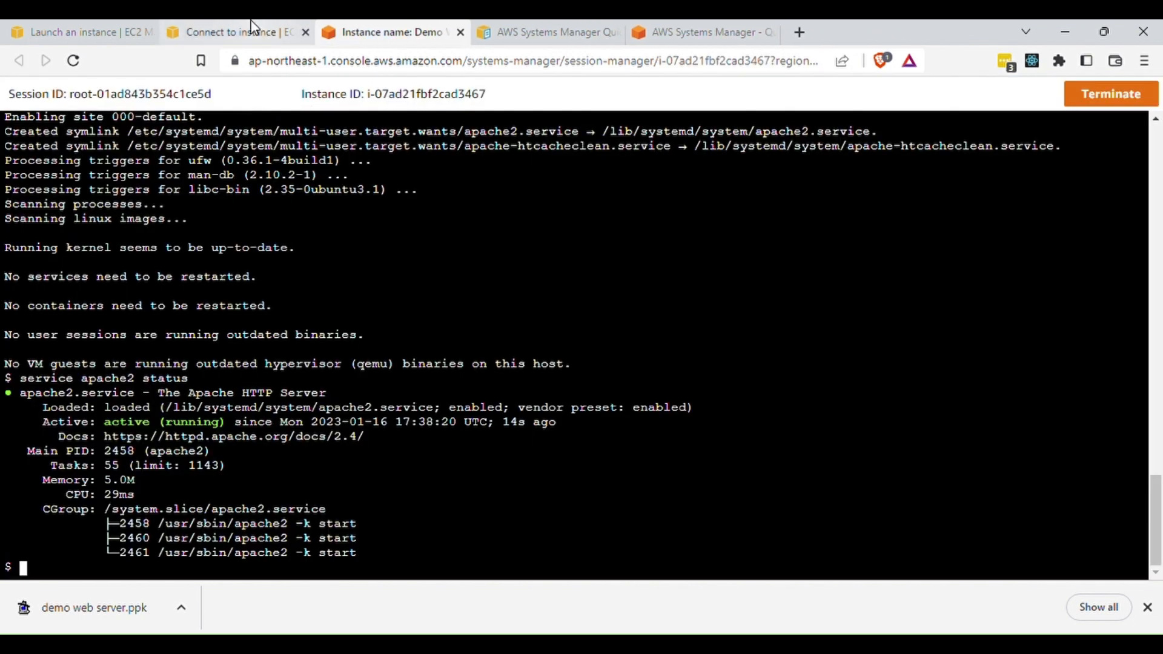
Open the Demo Web server instance's summary from the list of running EC2 instances
click(254, 28)
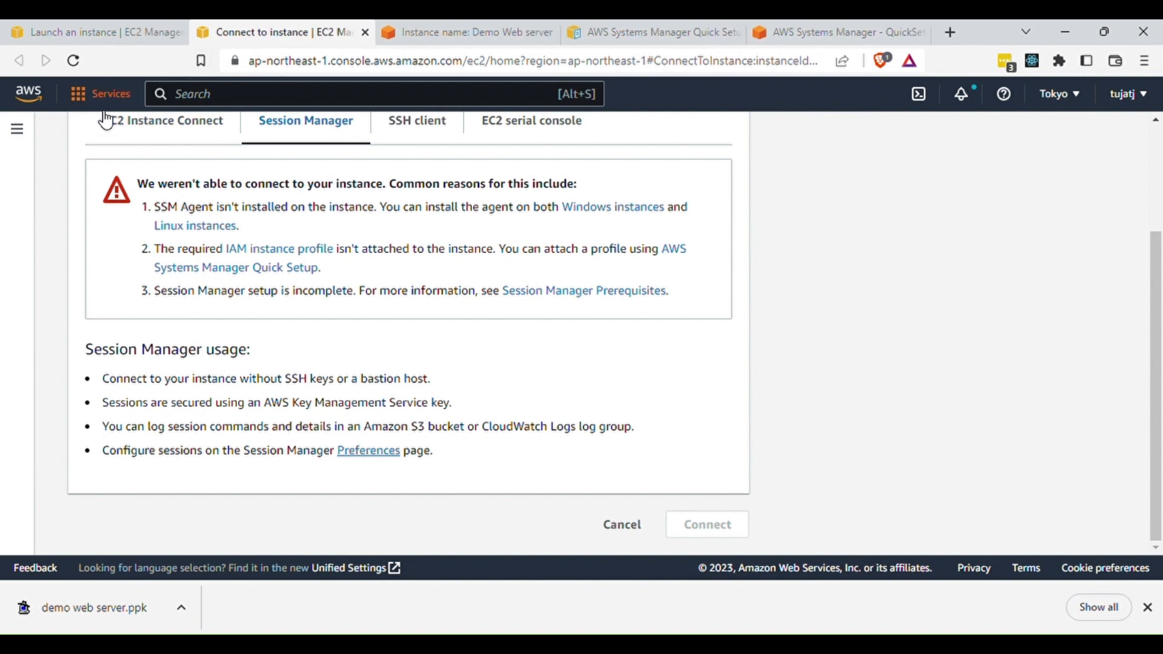
click(132, 97)
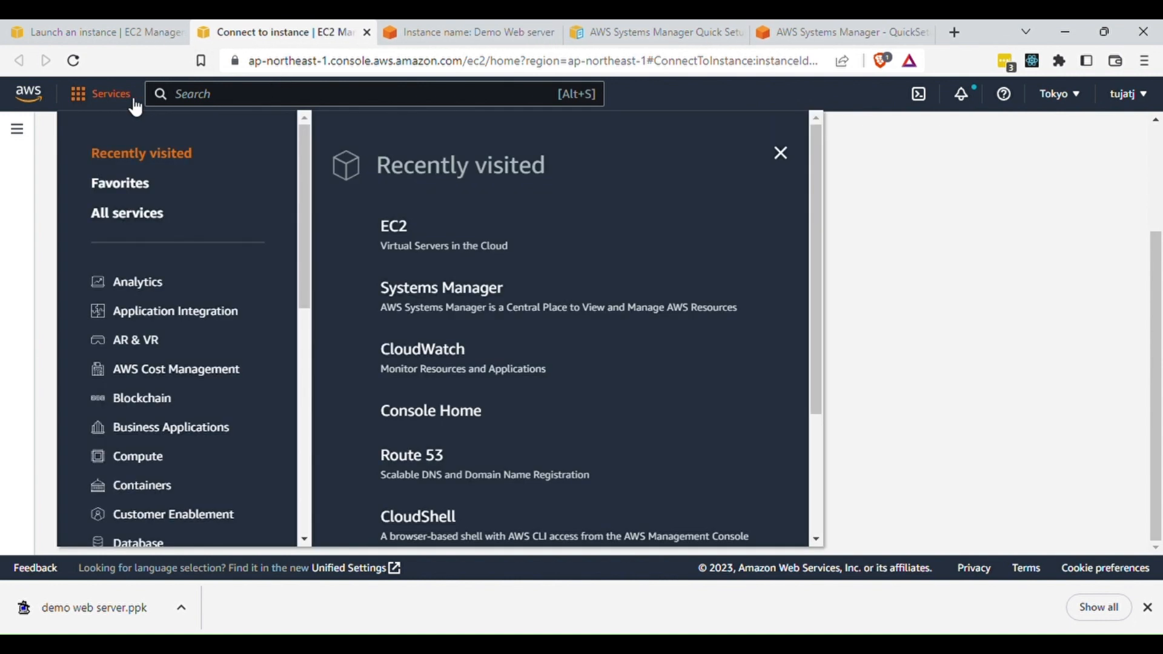
click(403, 227)
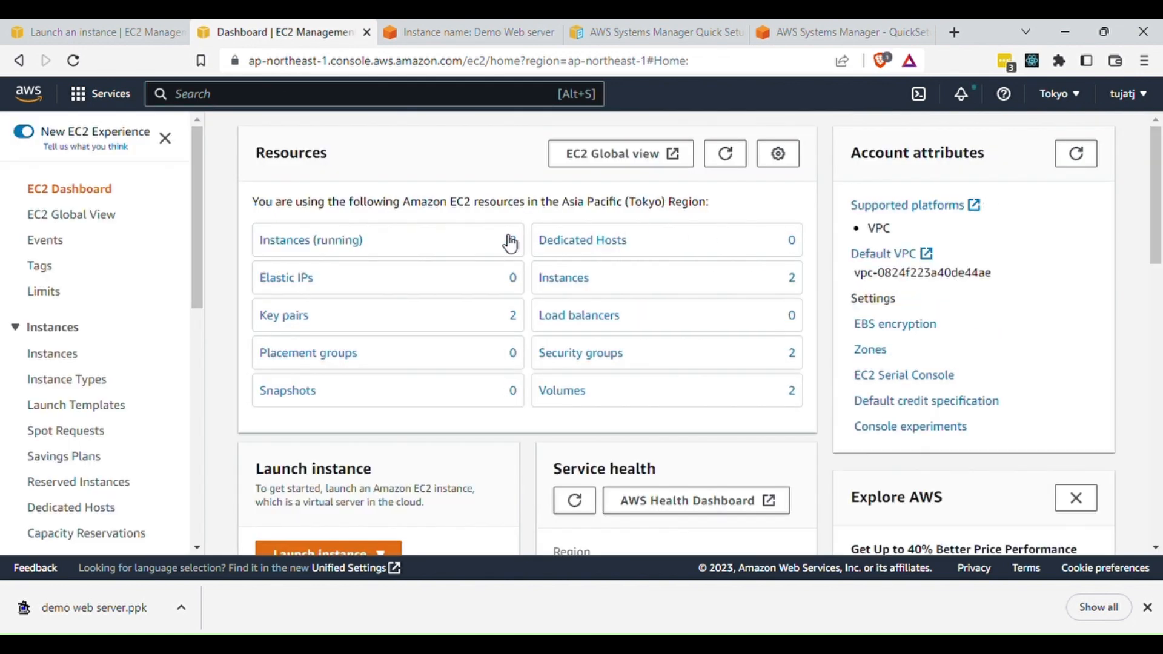
click(330, 239)
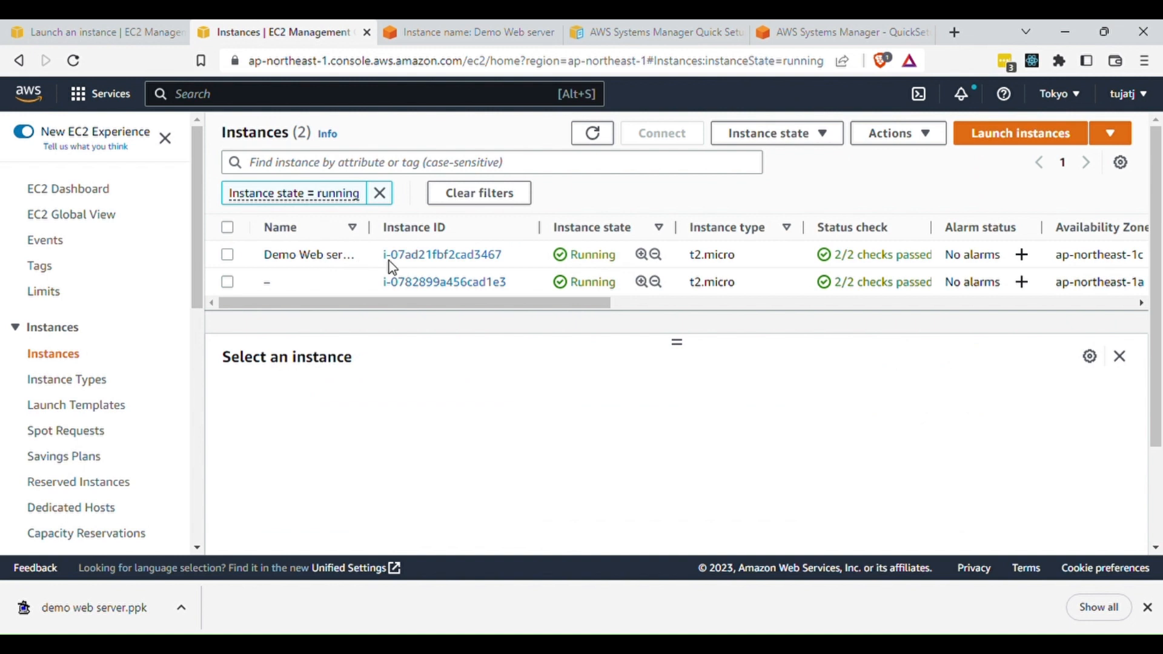
click(447, 254)
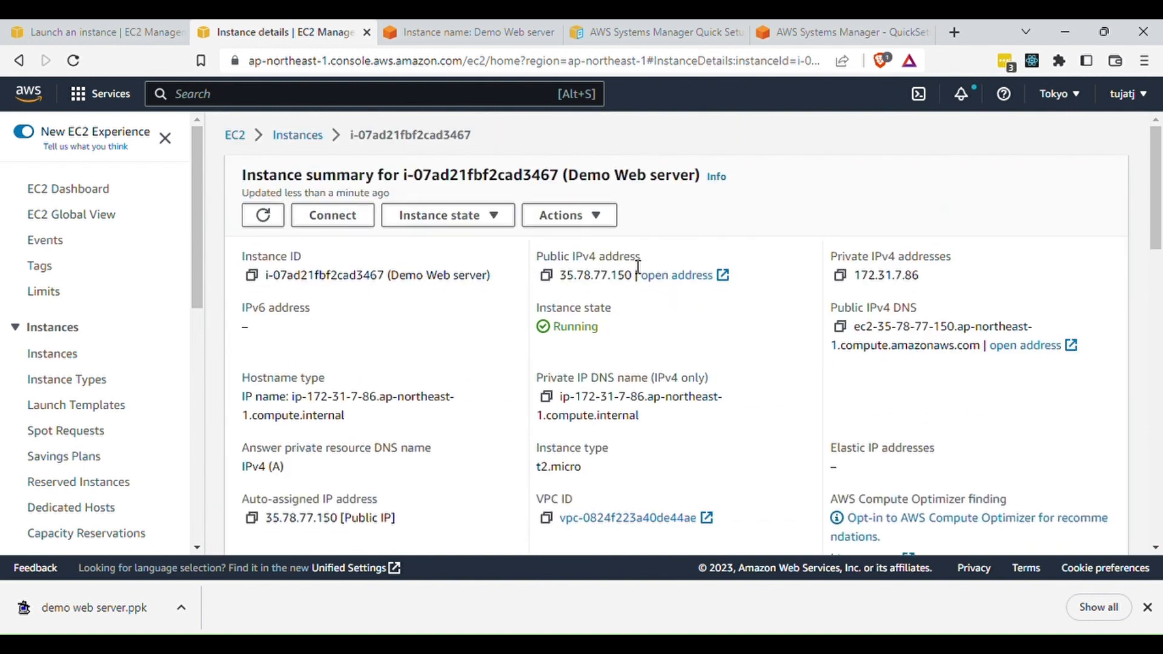
Copy the instance's public IPv4 address and load it in a new browser tab
drag(558, 277, 640, 278)
click(547, 277)
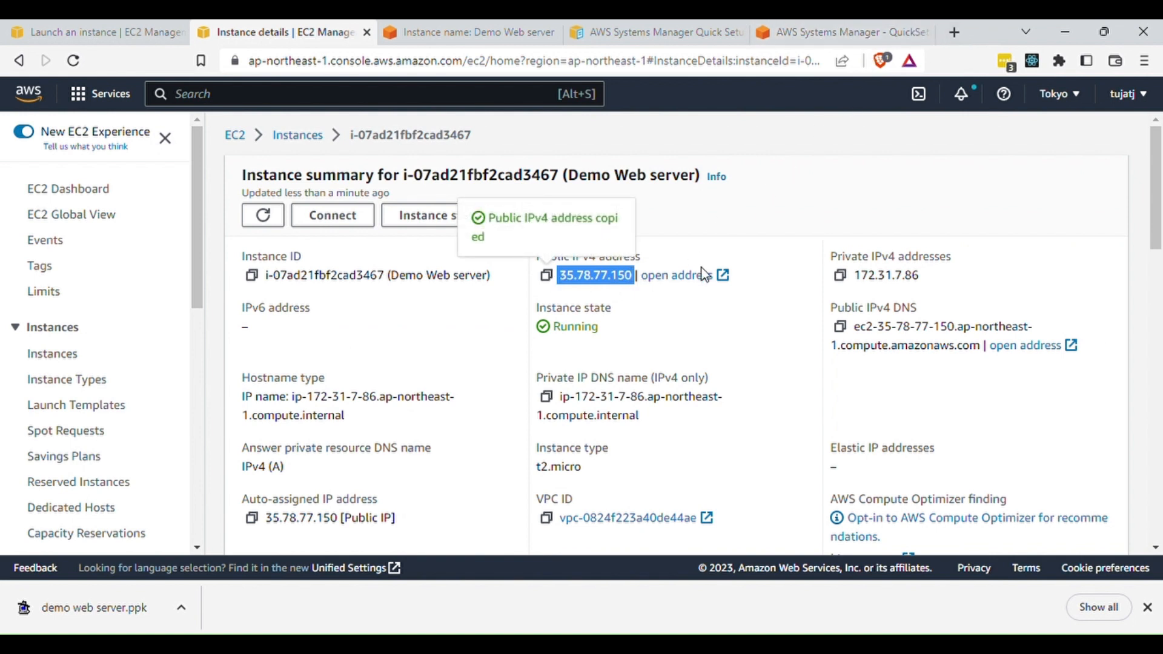
click(955, 32)
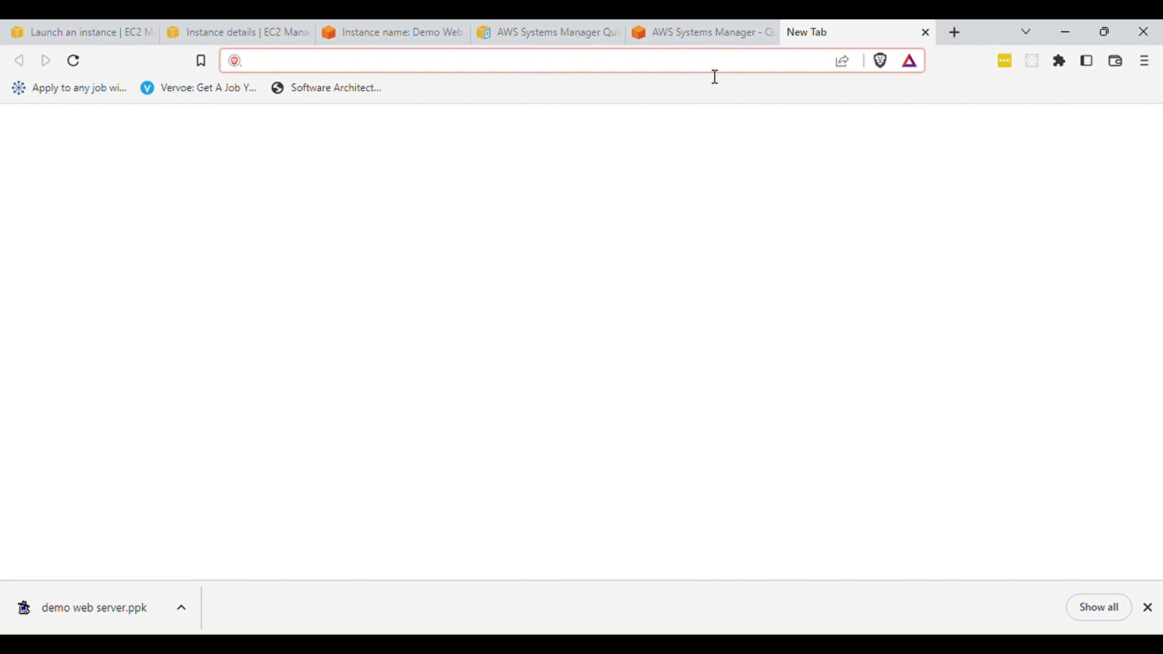
key(ctrl+v)
key(Return)
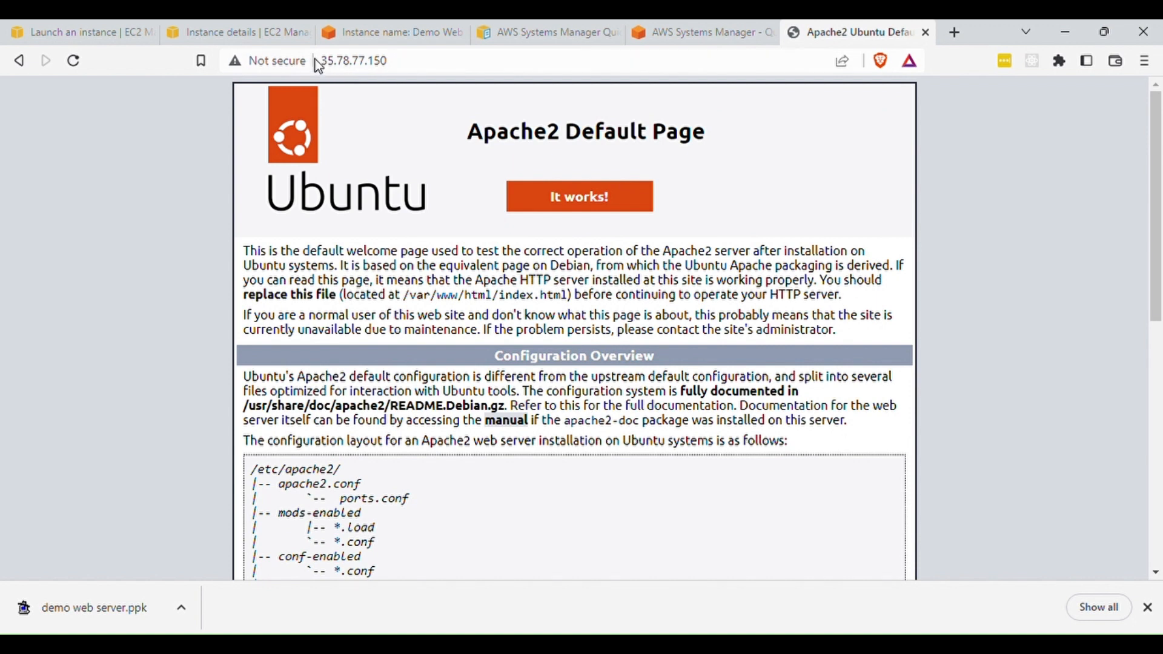
Reload the page served by the instance and look through its content
key(F5)
drag(521, 145, 616, 144)
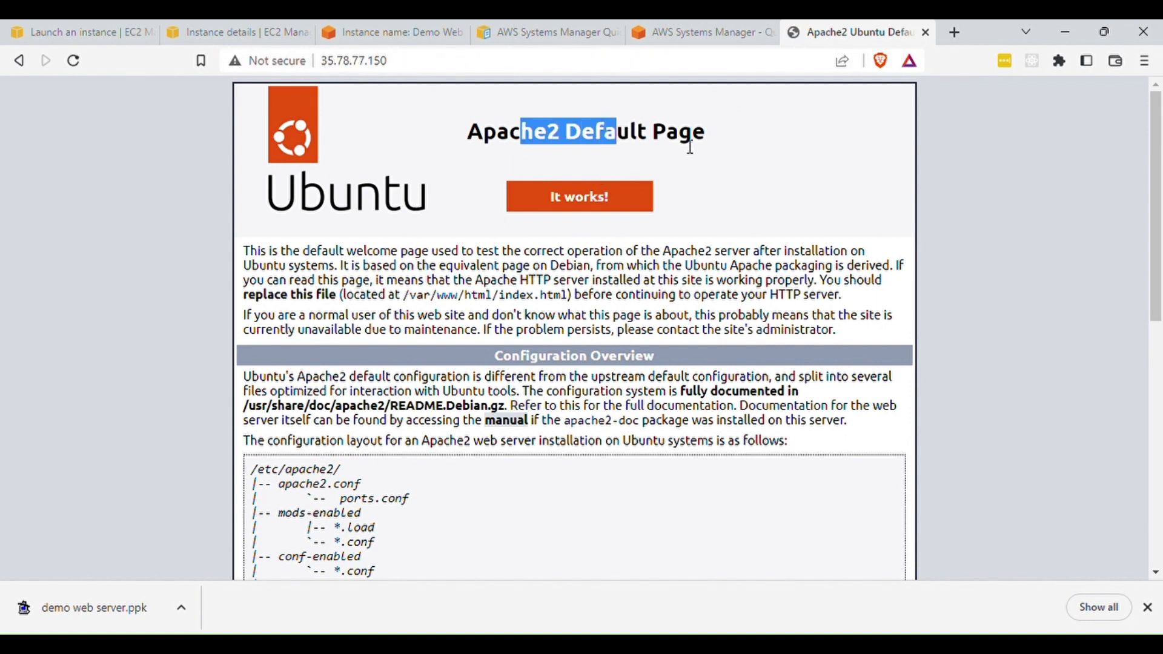
scroll(728, 208, down, 9)
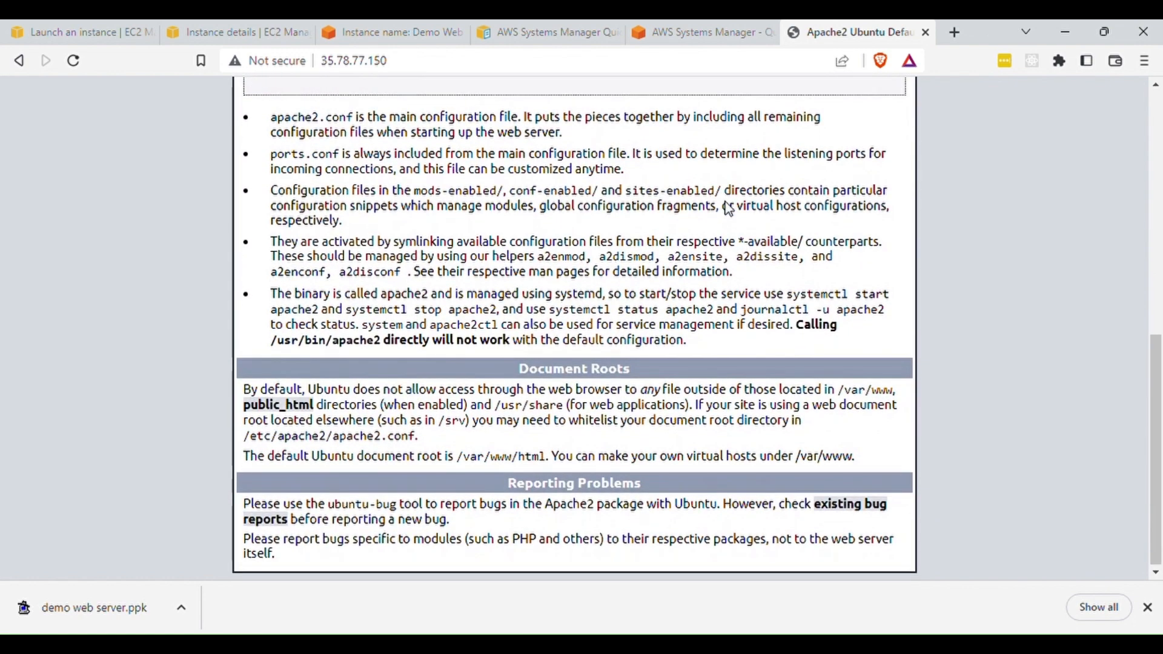
scroll(727, 209, up, 9)
Return to the Demo Web server session terminal and list the current directory with "ls"
click(687, 30)
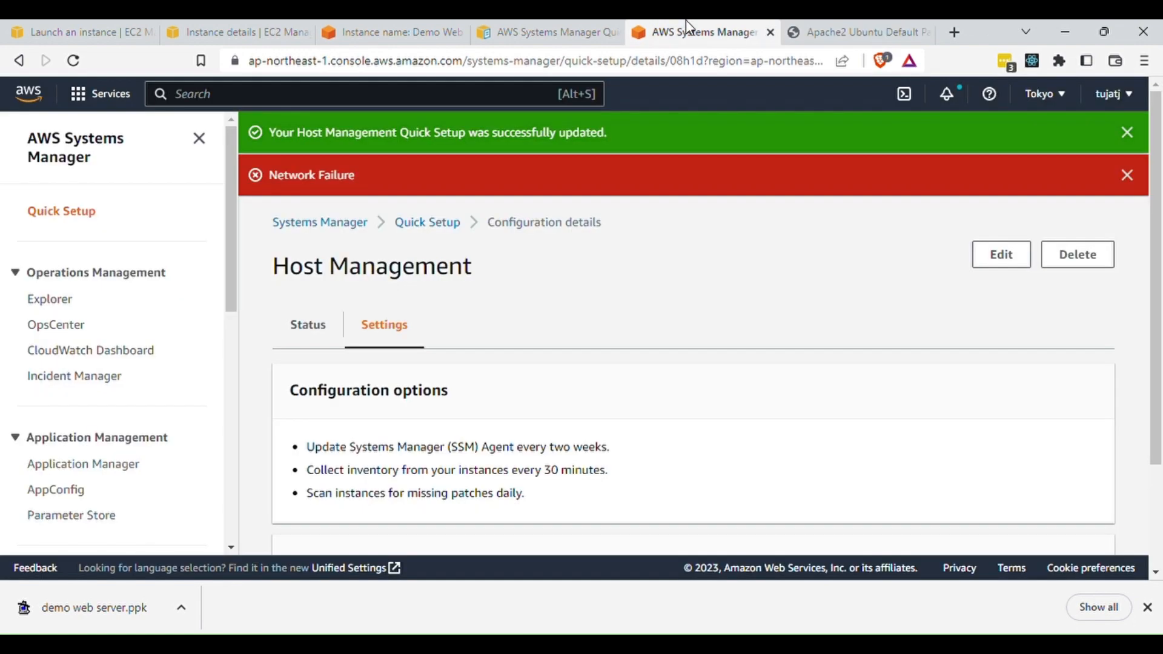
click(521, 30)
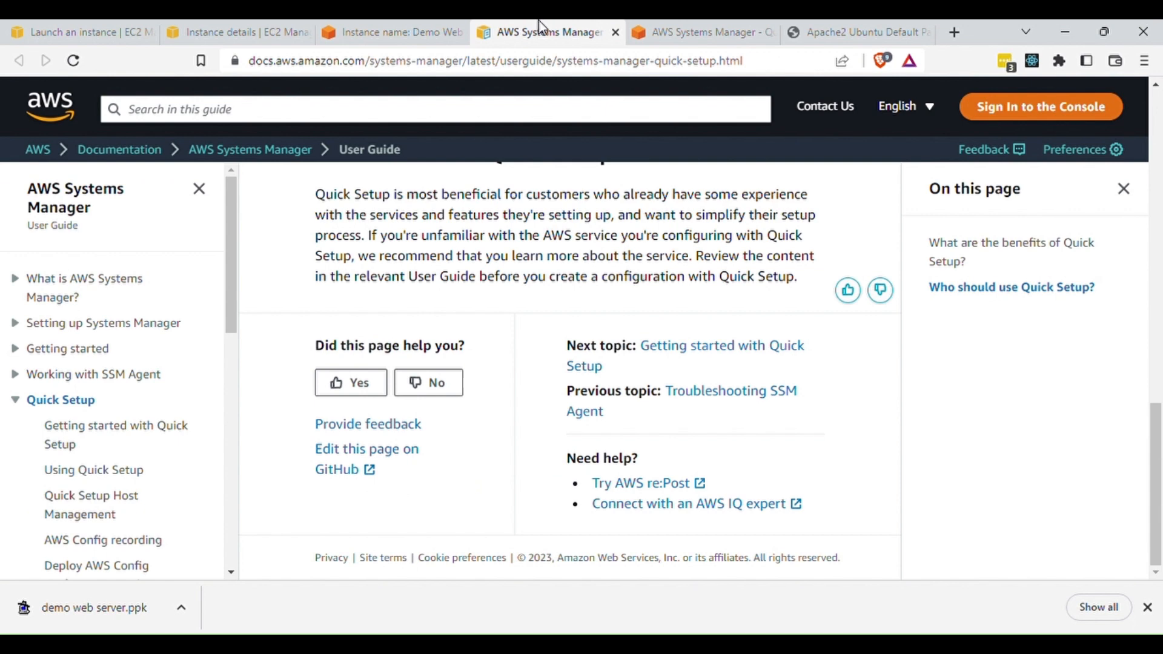
click(426, 30)
click(251, 29)
click(399, 29)
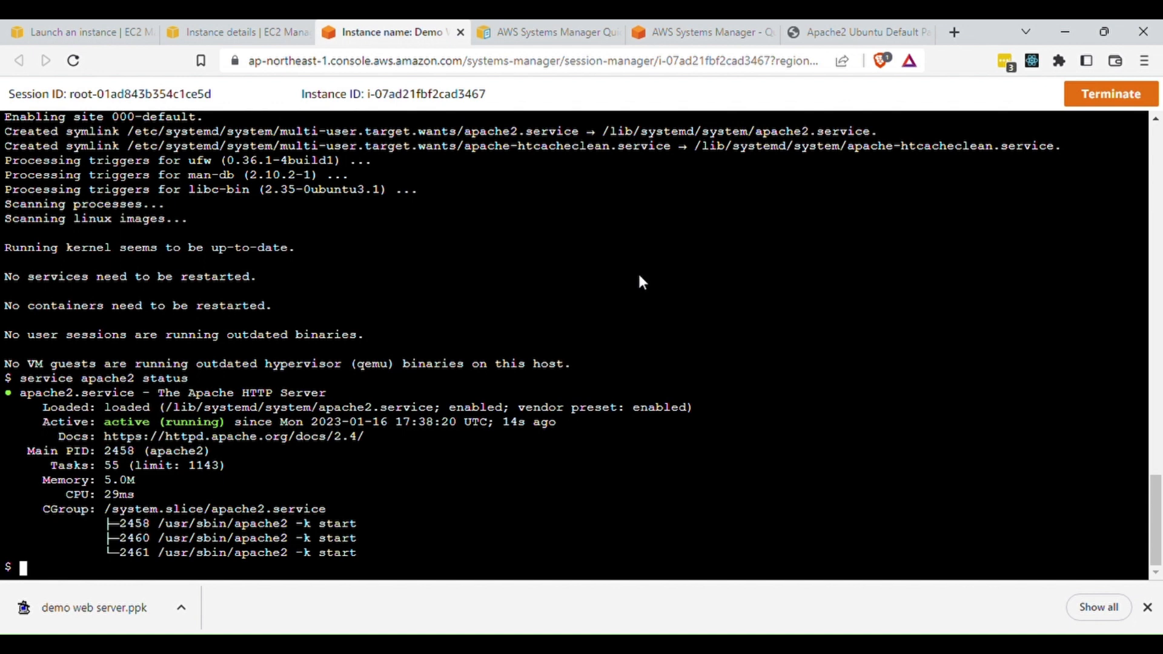
text(ls)
key(Return)
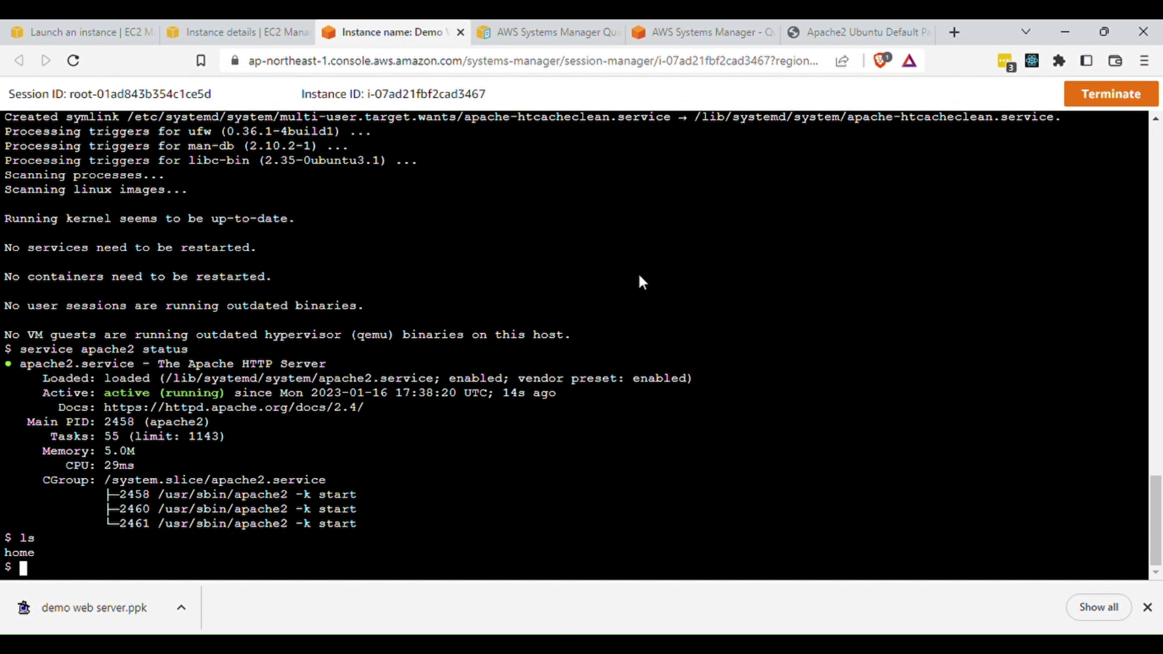
Change to the root directory with "cd /" and list its contents
text(cd /)
key(Return)
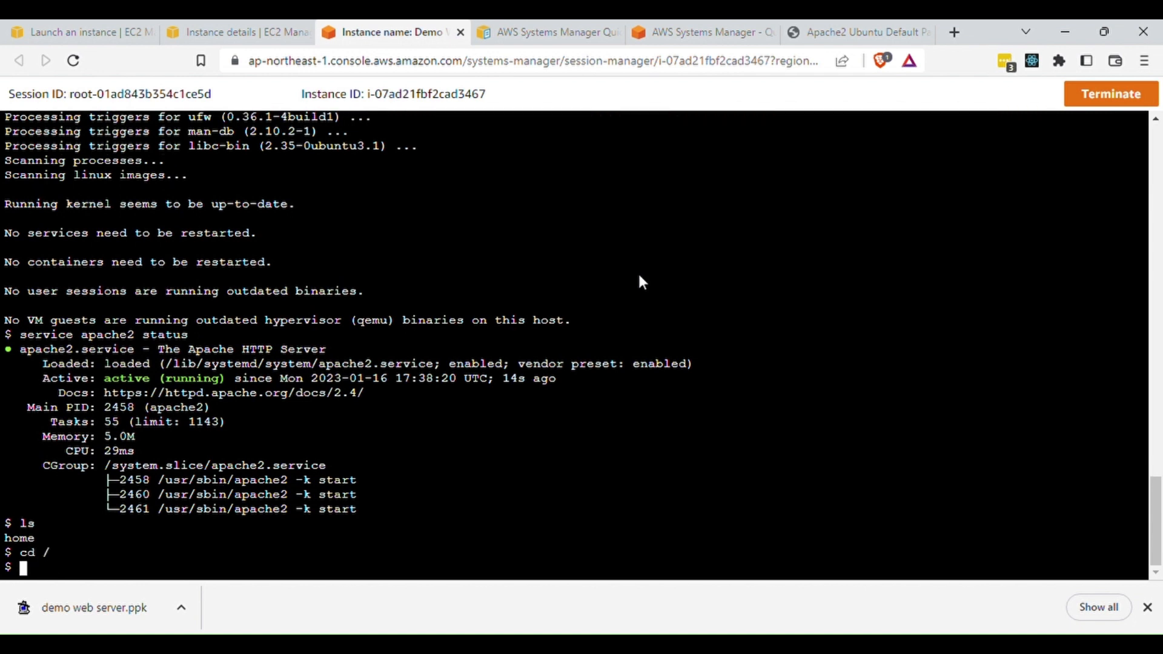
text(ls)
key(Return)
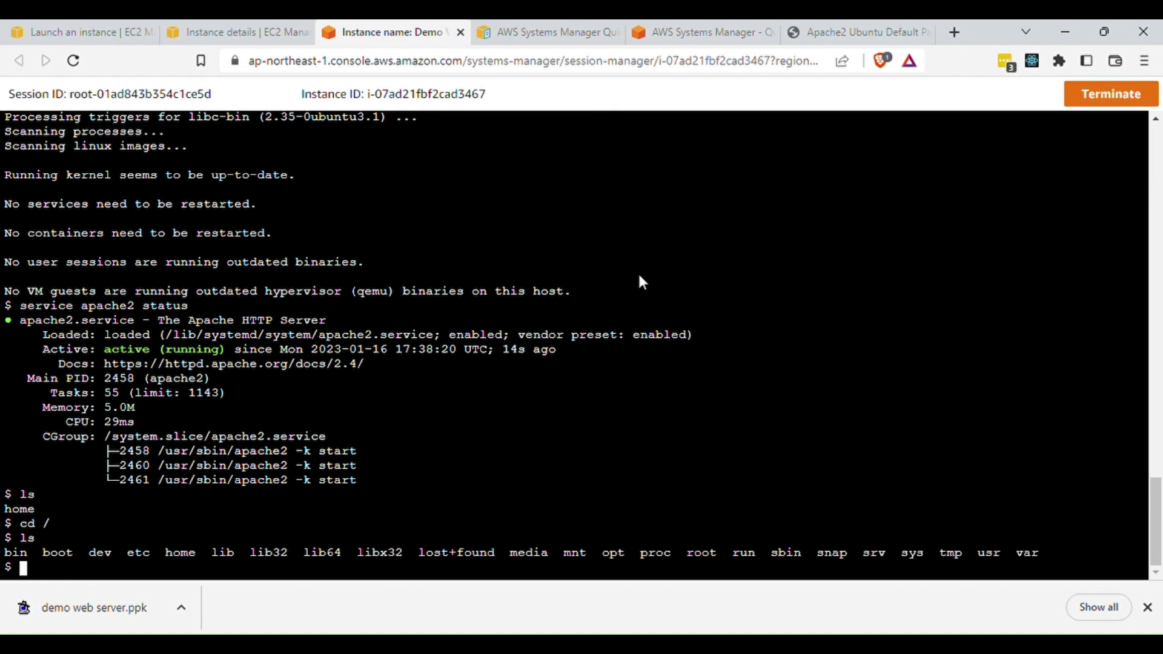
Go to the web directory with "cd var/www/" and list what it holds
text(cd var/www/)
key(Return)
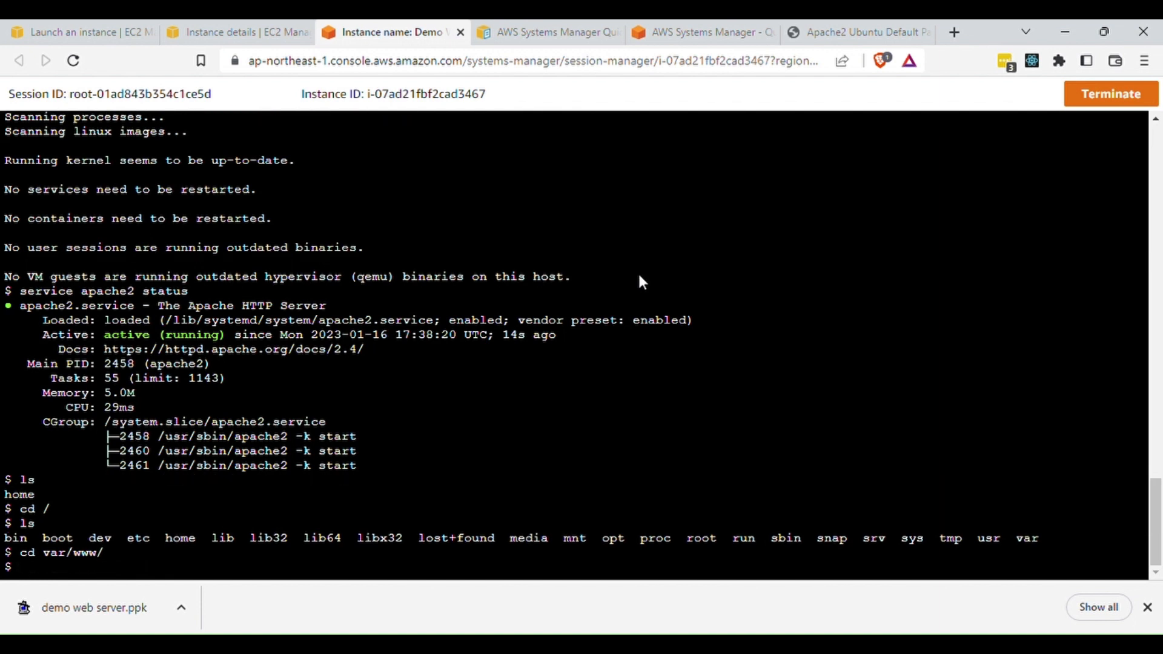
text(ls)
key(Return)
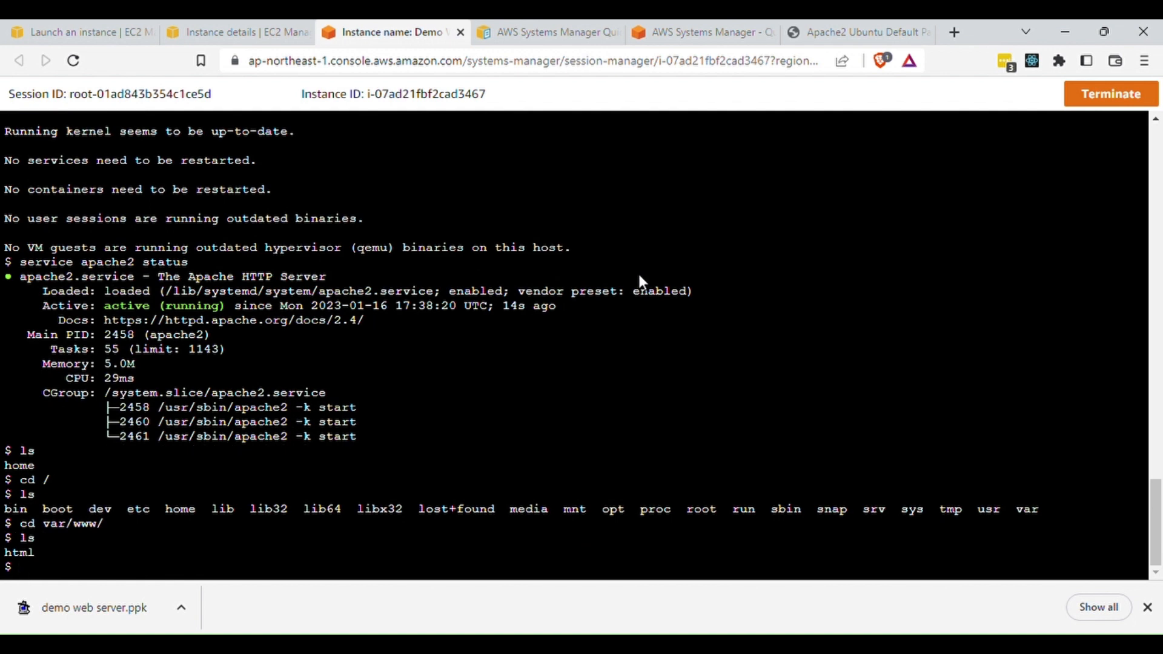
Enter the html folder with "cd html" and list its files
text(ccd )
text(html)
key(BackSpace)
key(BackSpace)
key(BackSpace)
key(BackSpace)
key(BackSpace)
key(BackSpace)
key(BackSpace)
key(BackSpace)
text(cd html)
key(Return)
text(ls)
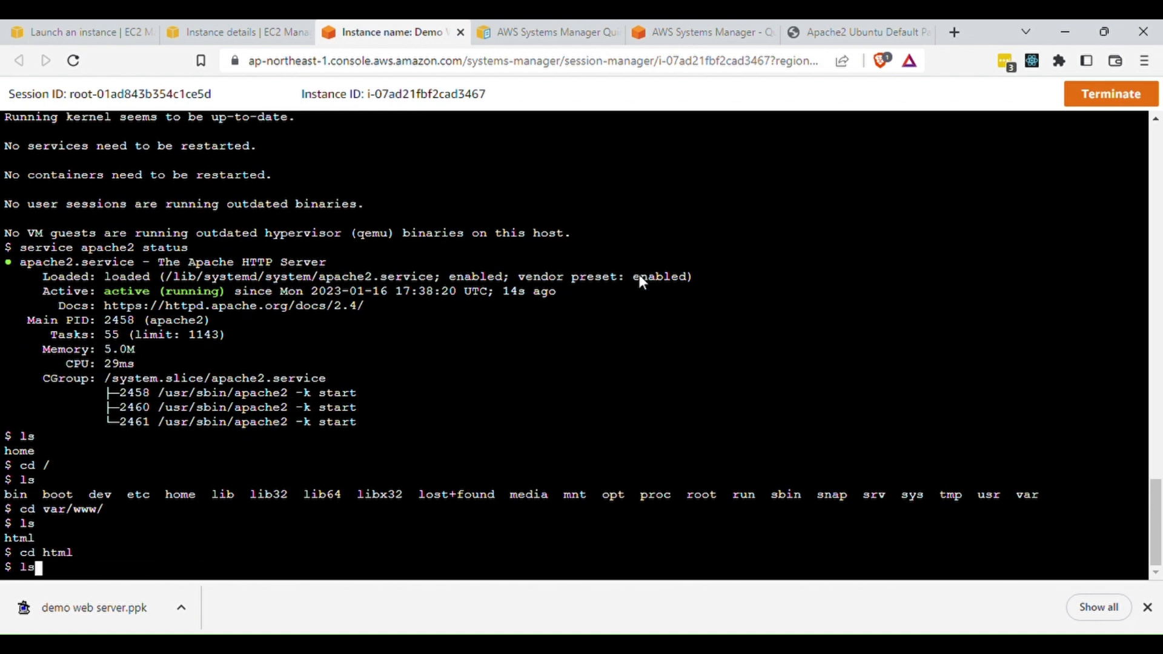
key(Return)
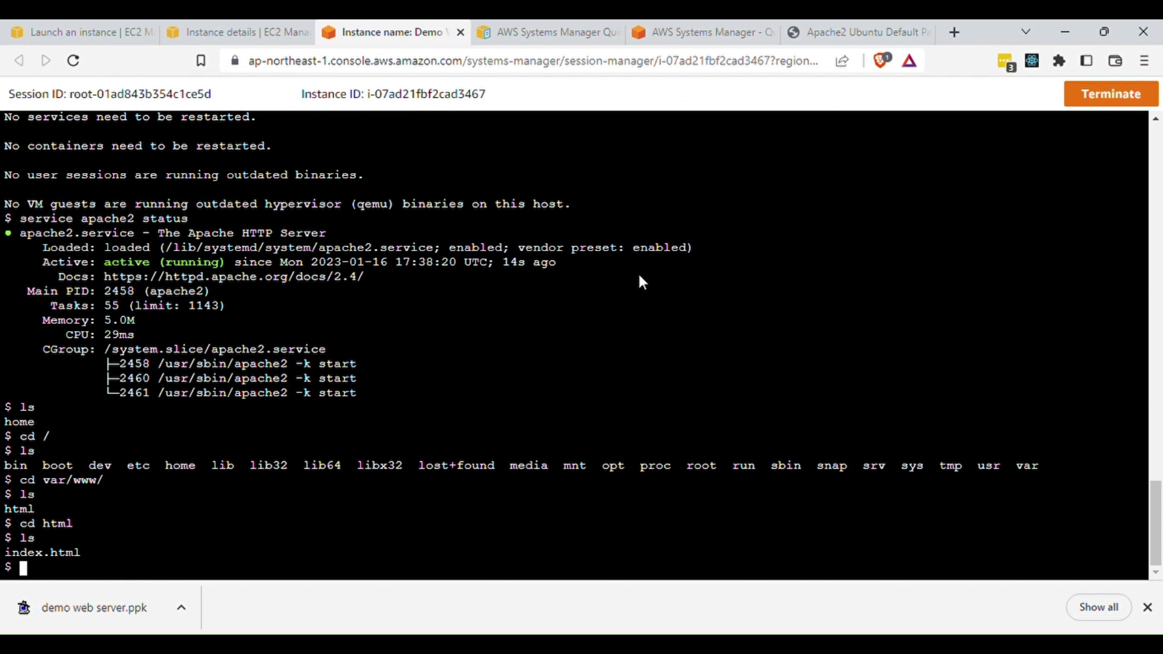
Open the default web page file in the vi editor with "vi index.html"
text(vi inde)
key(Tab)
key(BackSpace)
text(x.htm)
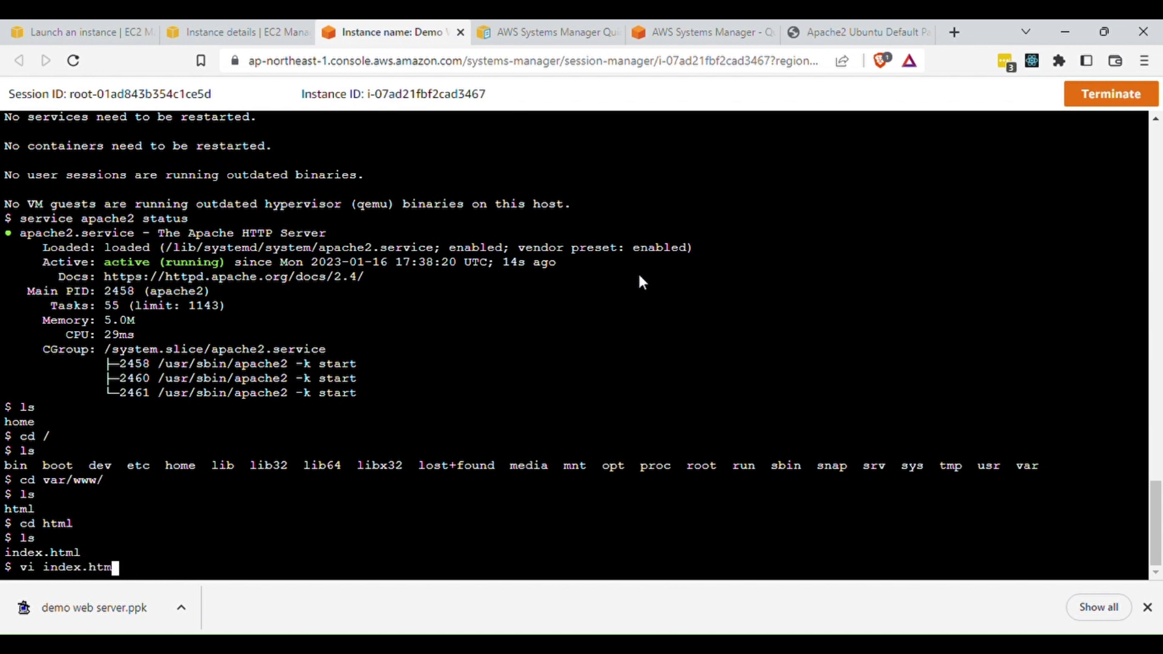
text(l)
key(Return)
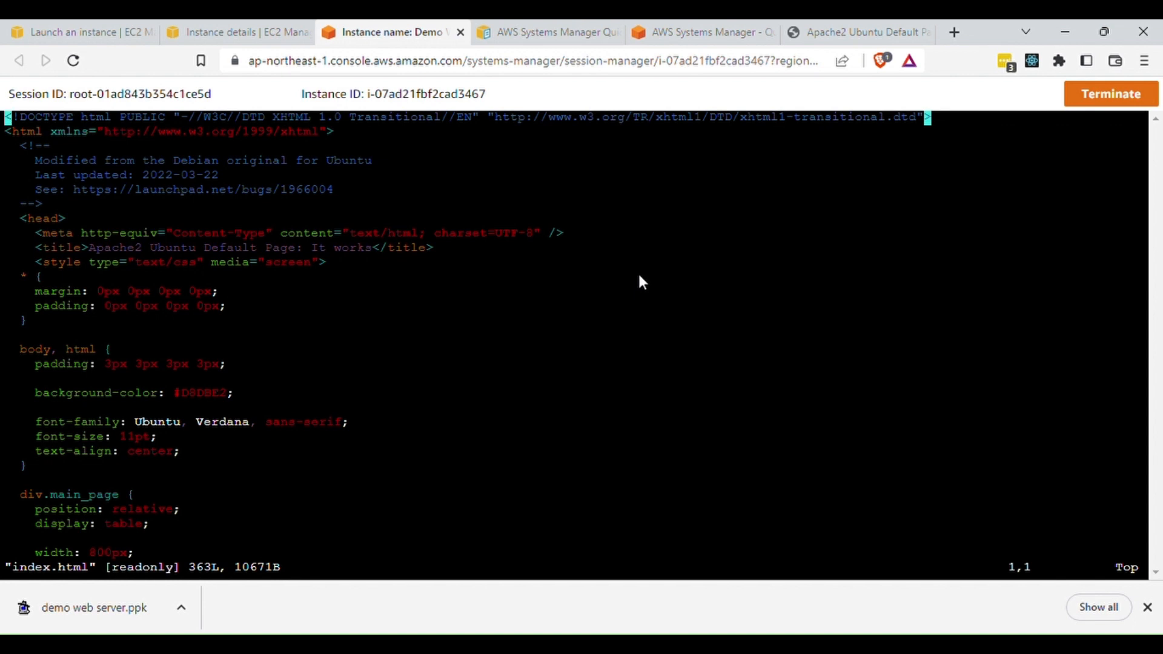
Look over the beginning of index.html and quit vi with ":q"
key(Down)
key(Down)
key(Down)
key(Down)
key(Down)
key(Down)
key(Down)
key(Down)
key(Down)
key(Down)
key(Down)
key(Down)
text(:q)
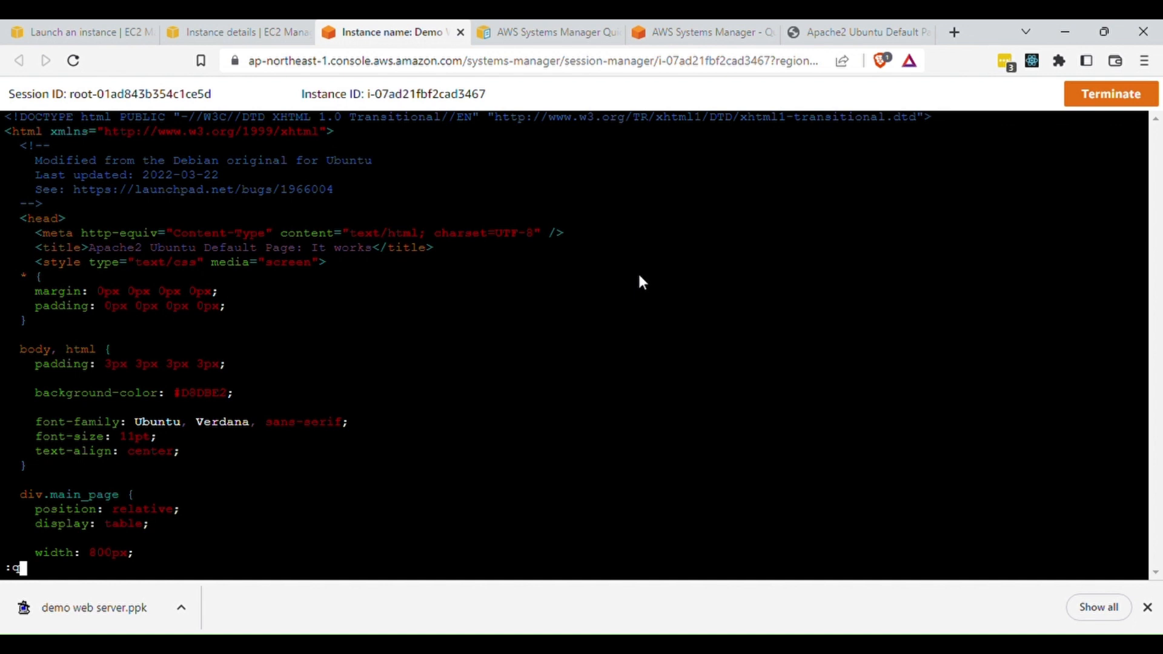
key(Return)
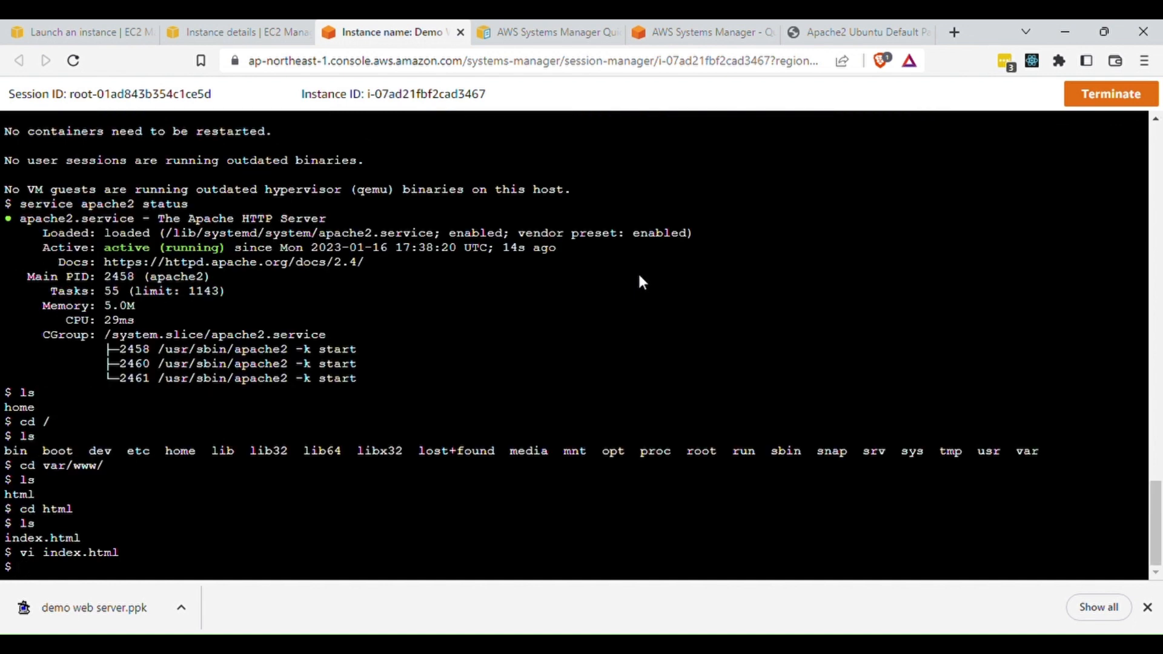